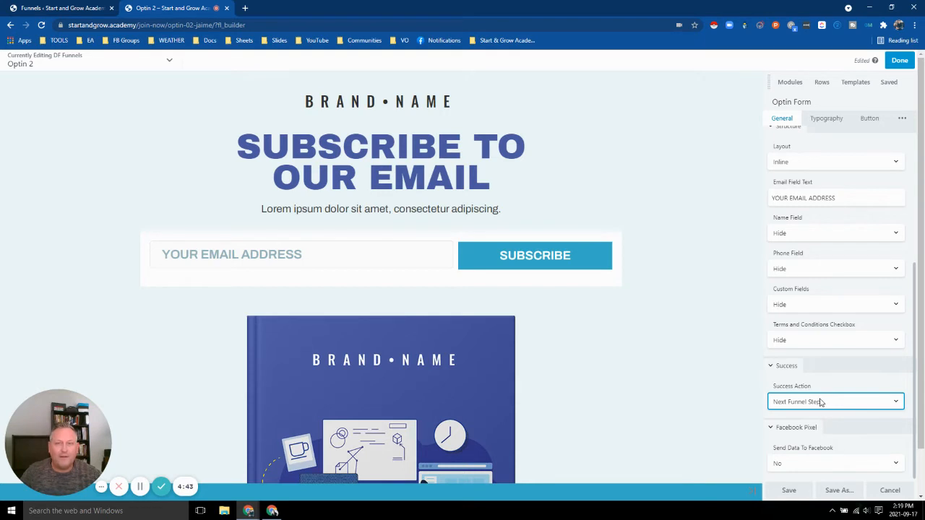
# Keep Next Funnel Step as the optin form's success action and save the form settings.
pyautogui.click(819, 402)
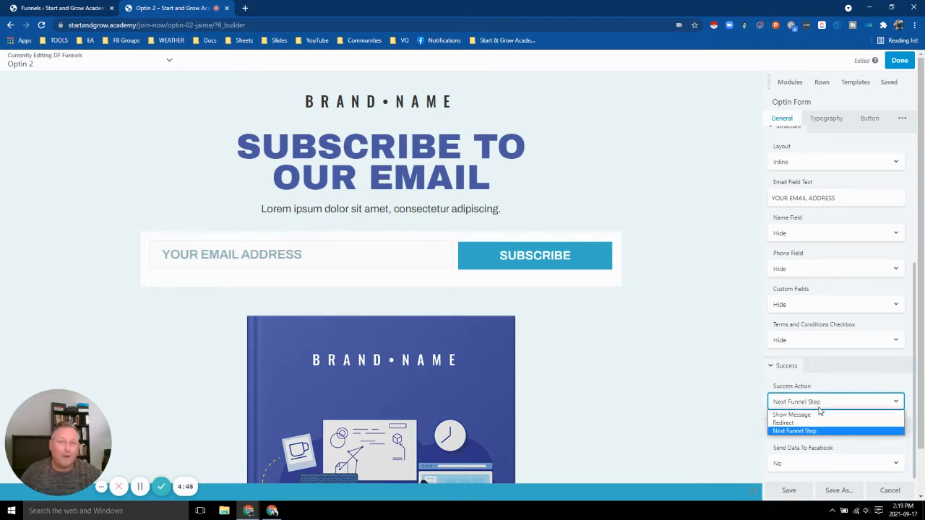
pyautogui.click(816, 415)
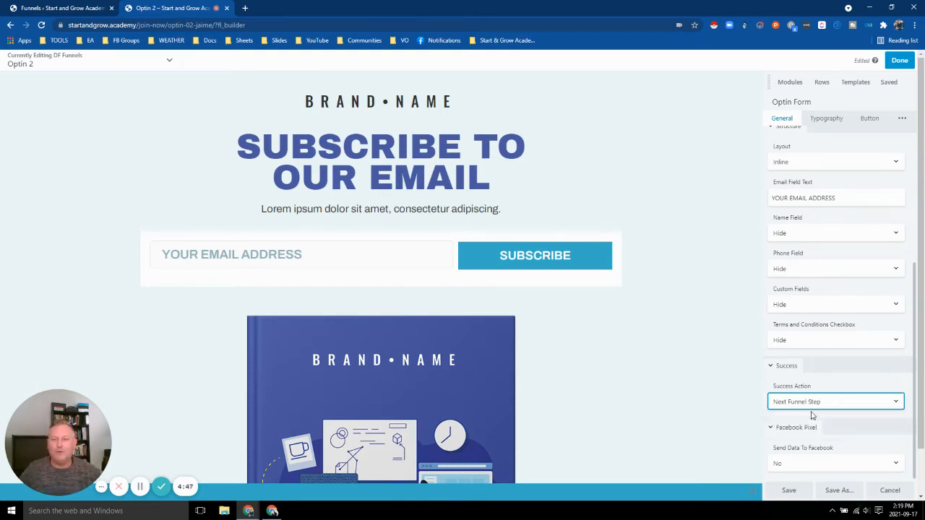
pyautogui.click(784, 497)
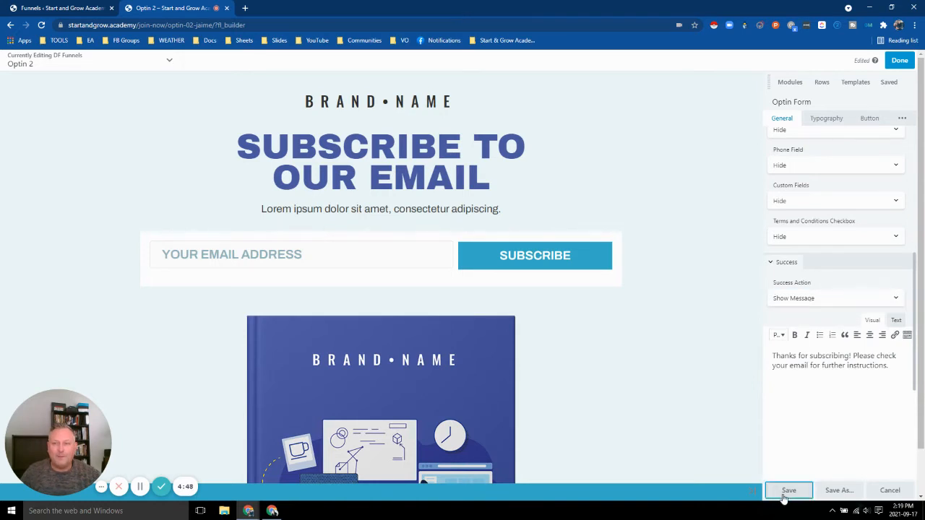
# Change the BRAND NAME heading to read 'Start & Grow'.
pyautogui.click(373, 96)
pyautogui.doubleClick(359, 101)
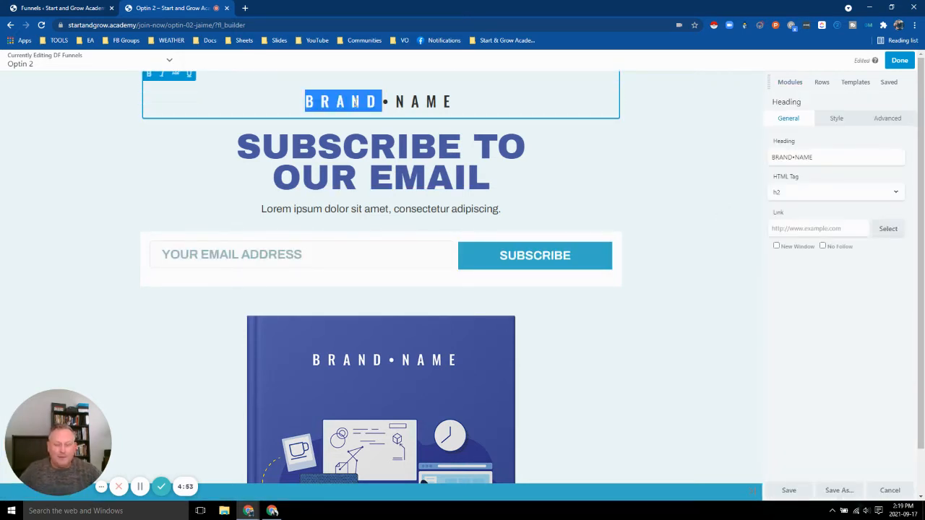
pyautogui.write('Start ')
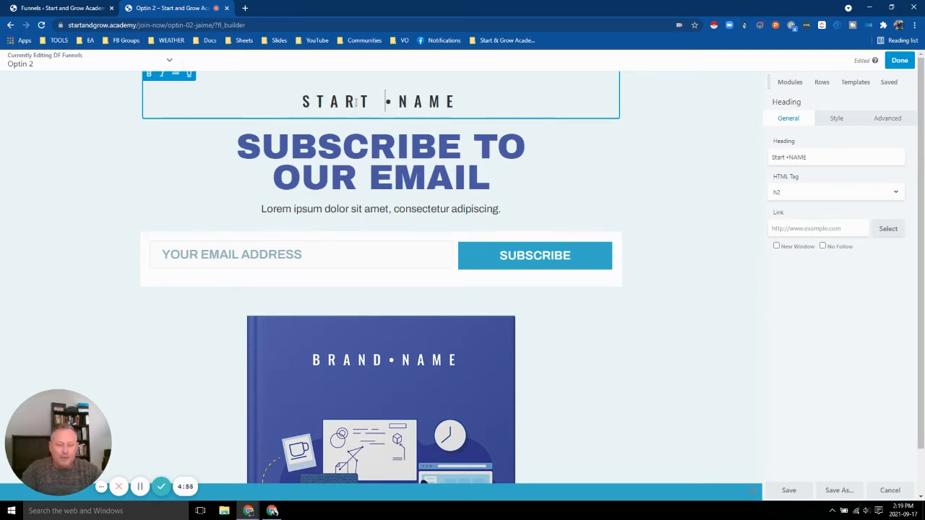
pyautogui.write('& Grow')
pyautogui.press('Delete')
pyautogui.press('Delete')
pyautogui.press('Delete')
pyautogui.press('Delete')
pyautogui.press('Delete')
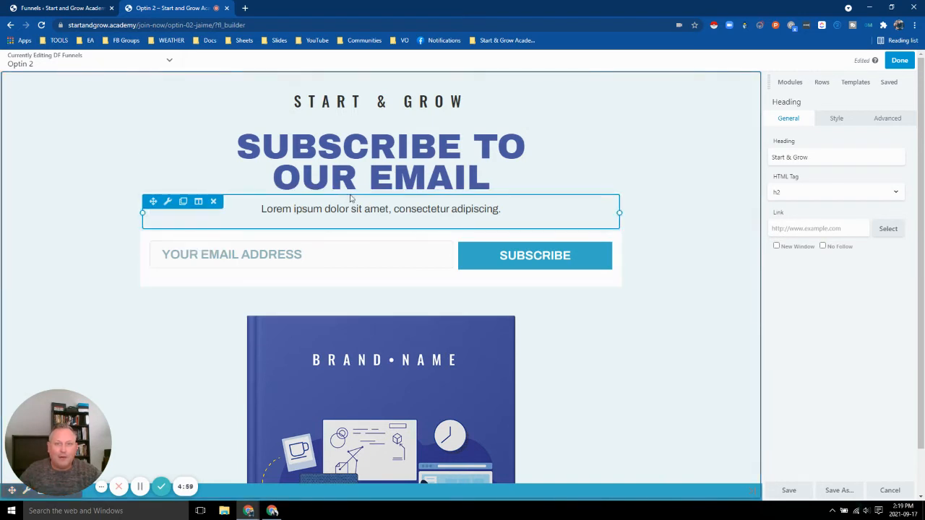
# Delete the Lorem ipsum text line beneath the headline.
pyautogui.click(214, 203)
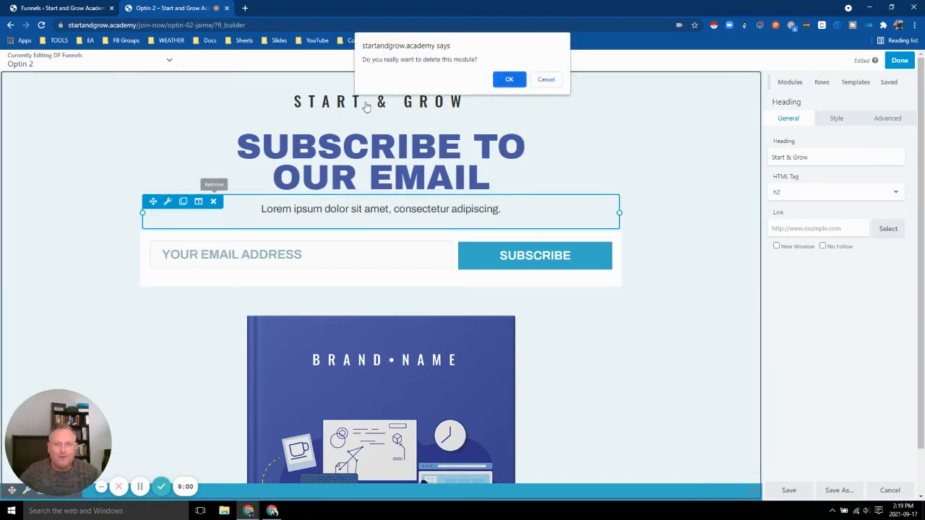
pyautogui.click(510, 80)
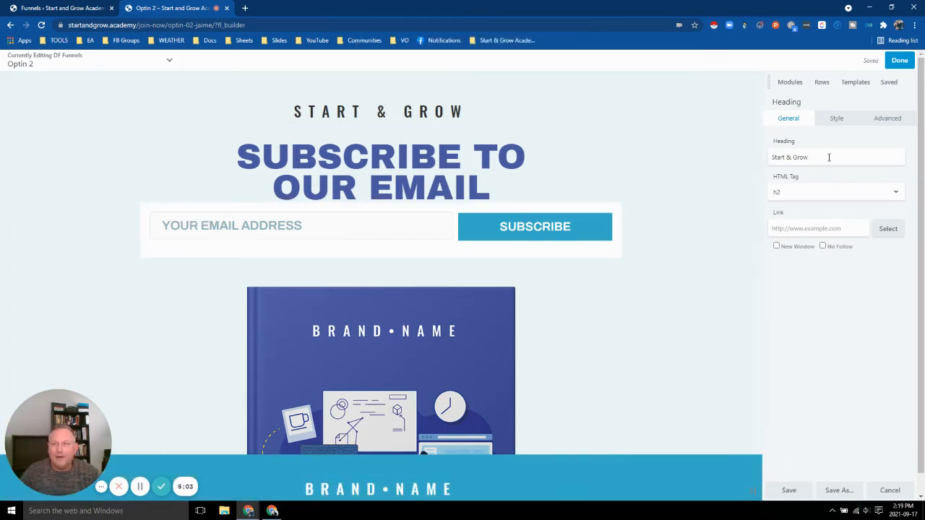
pyautogui.click(788, 82)
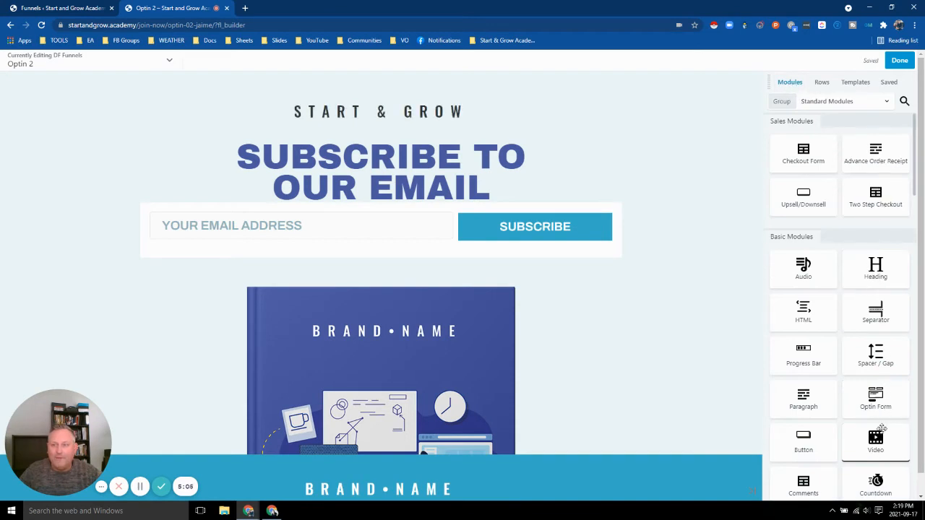
# Drop a YouTube Video module onto the page just above the email signup form.
pyautogui.moveTo(875, 437); pyautogui.dragTo(342, 235)
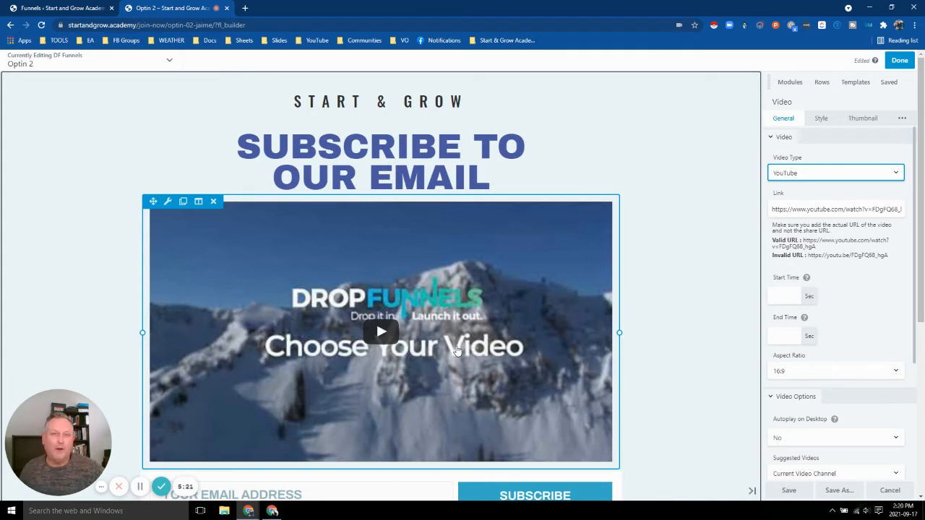
pyautogui.scroll(-1, 457, 346)
pyautogui.scroll(-5, 457, 340)
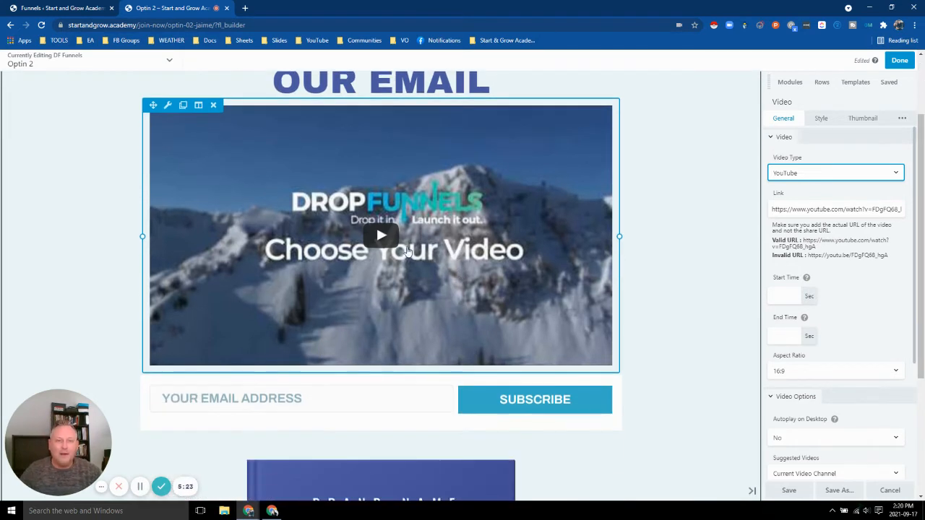
pyautogui.scroll(-1, 641, 360)
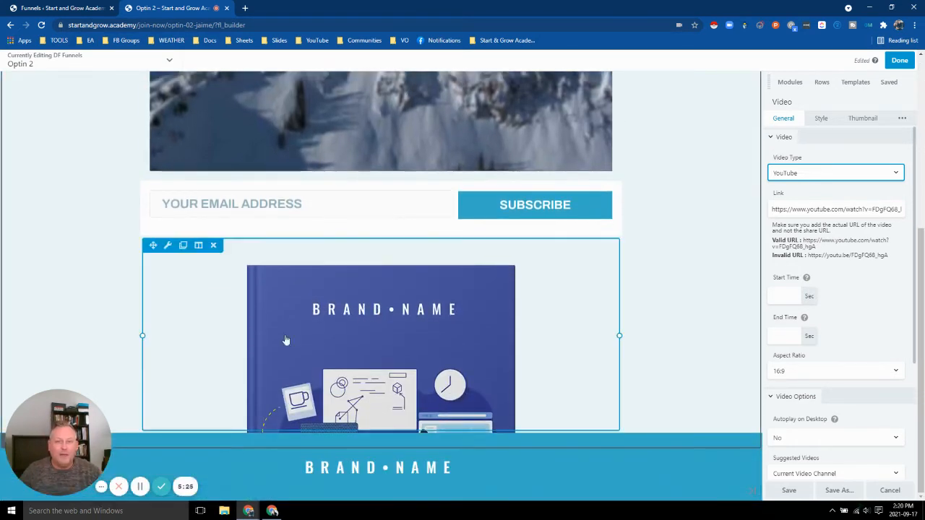
# Swap the book image below the form for the money-plant icon from the Media Library.
pyautogui.click(330, 286)
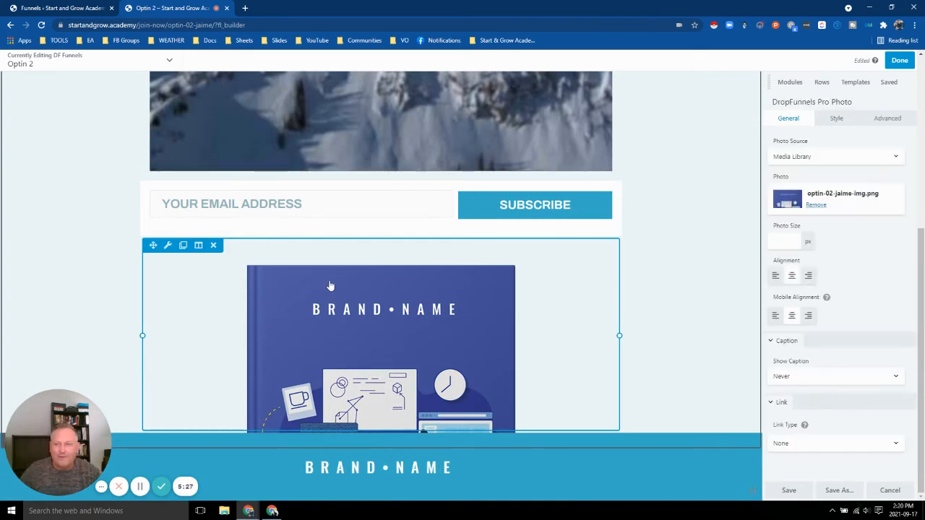
pyautogui.click(818, 208)
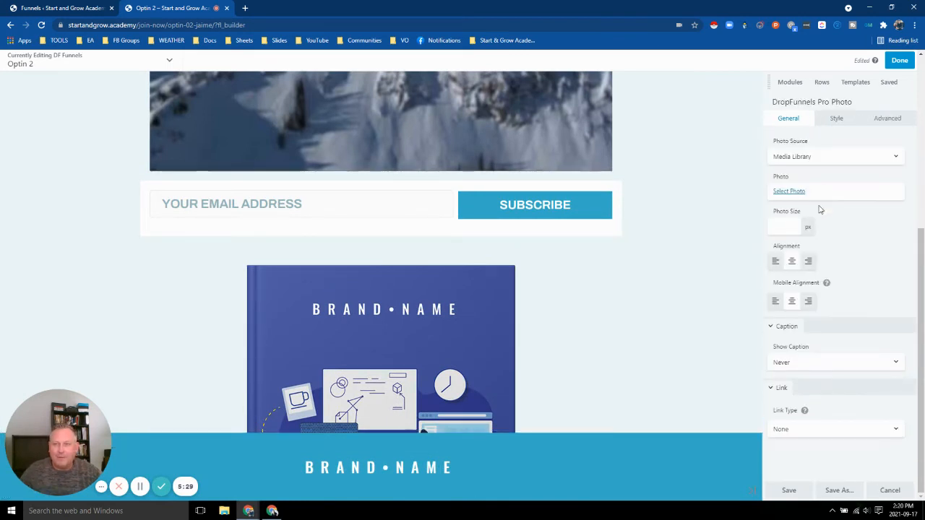
pyautogui.click(789, 191)
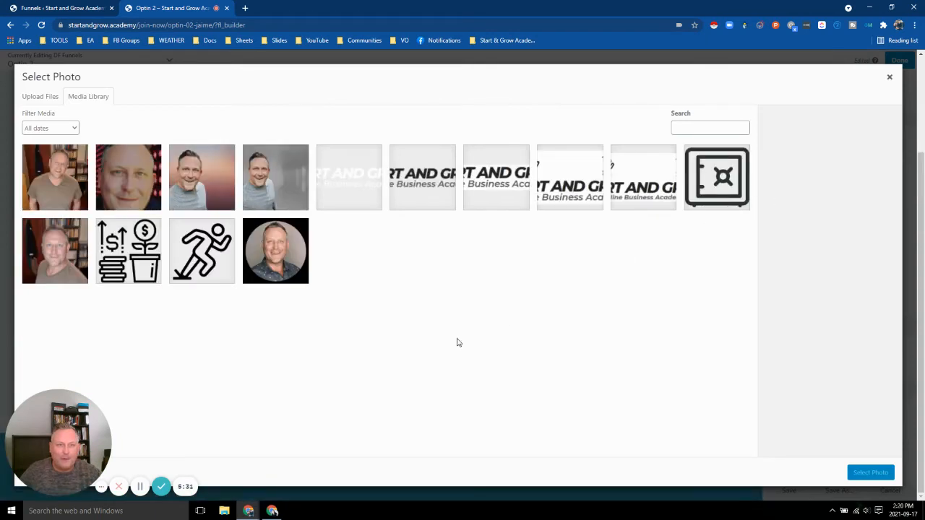
pyautogui.click(687, 194)
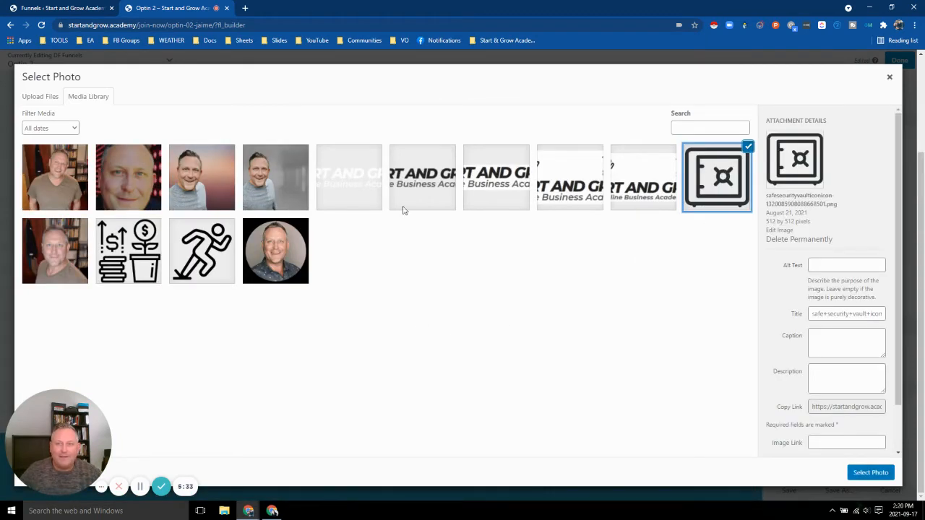
pyautogui.click(142, 254)
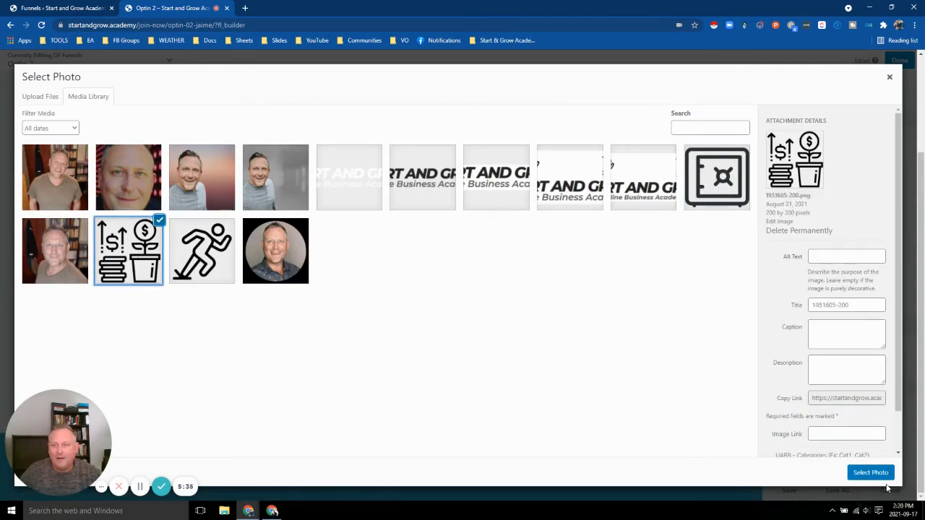
pyautogui.click(872, 474)
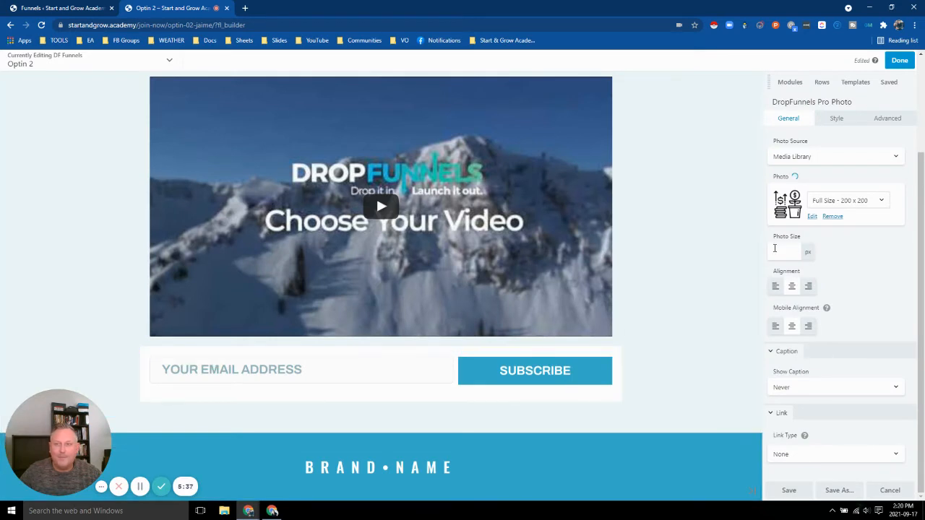
pyautogui.scroll(-2, 740, 249)
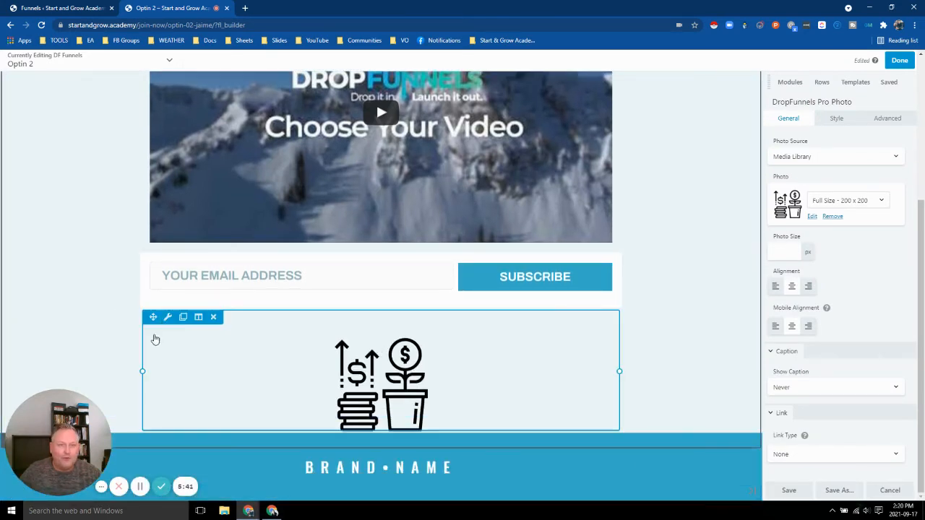
# Move the money-plant icon up so it sits between the video and the email form.
pyautogui.moveTo(153, 317); pyautogui.dragTo(533, 195)
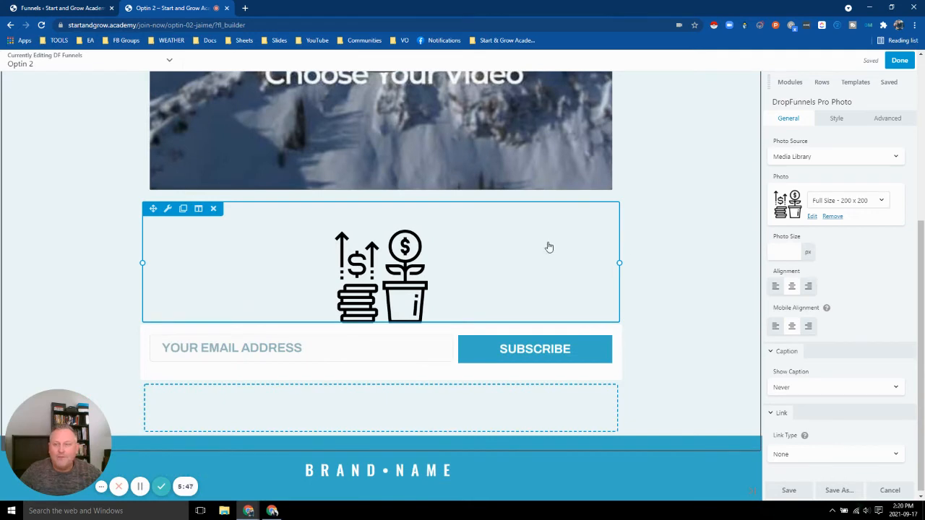
pyautogui.scroll(4, 553, 248)
pyautogui.scroll(-2, 542, 166)
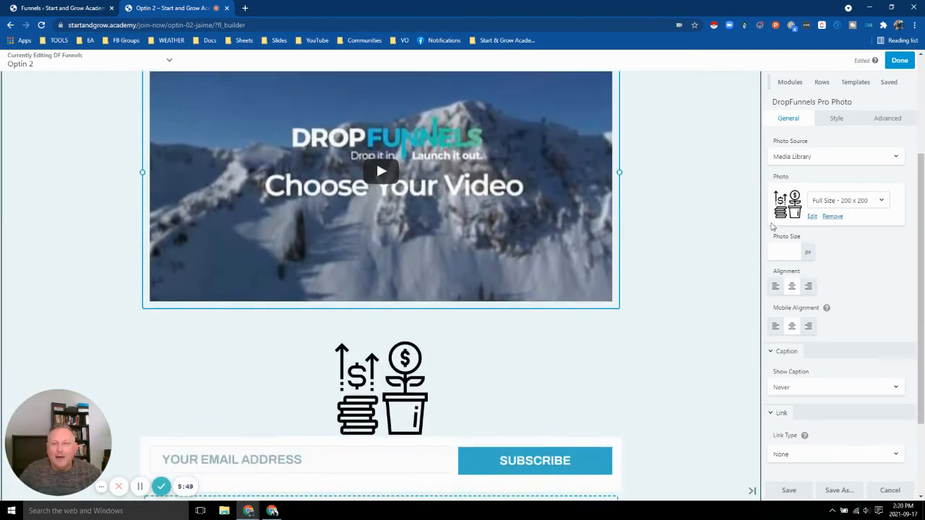
pyautogui.scroll(-2, 492, 250)
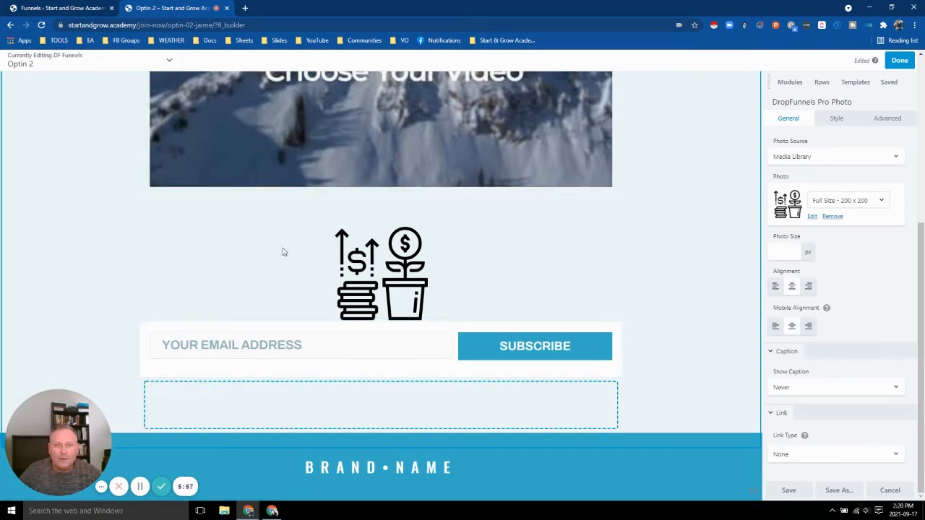
pyautogui.moveTo(67, 447); pyautogui.dragTo(83, 237)
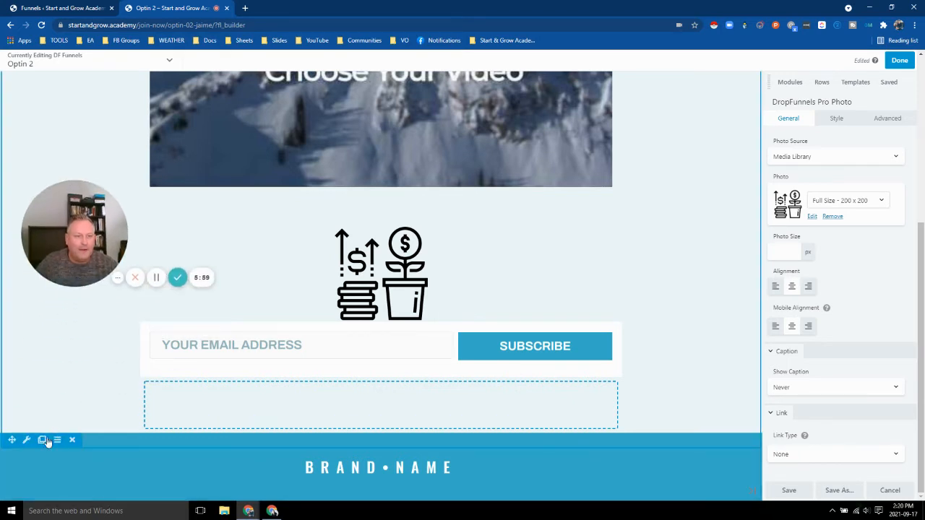
# Try green, grey and purple main-row backgrounds, finally setting the row to white (#ffffff).
pyautogui.click(26, 439)
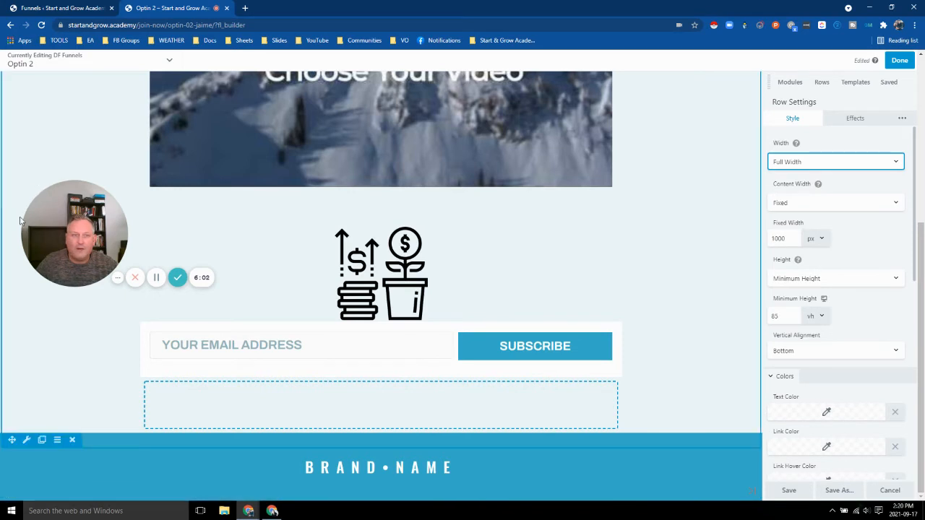
pyautogui.moveTo(48, 246); pyautogui.dragTo(30, 454)
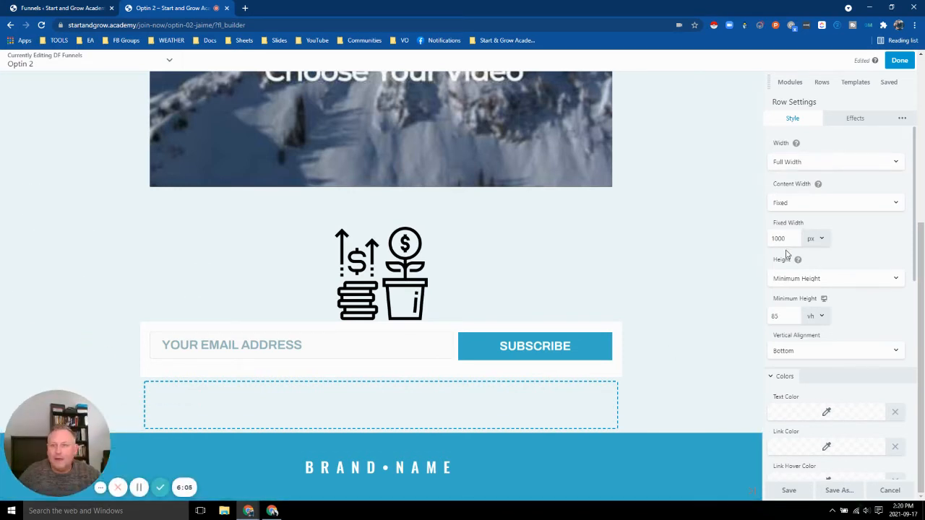
pyautogui.scroll(-6, 836, 359)
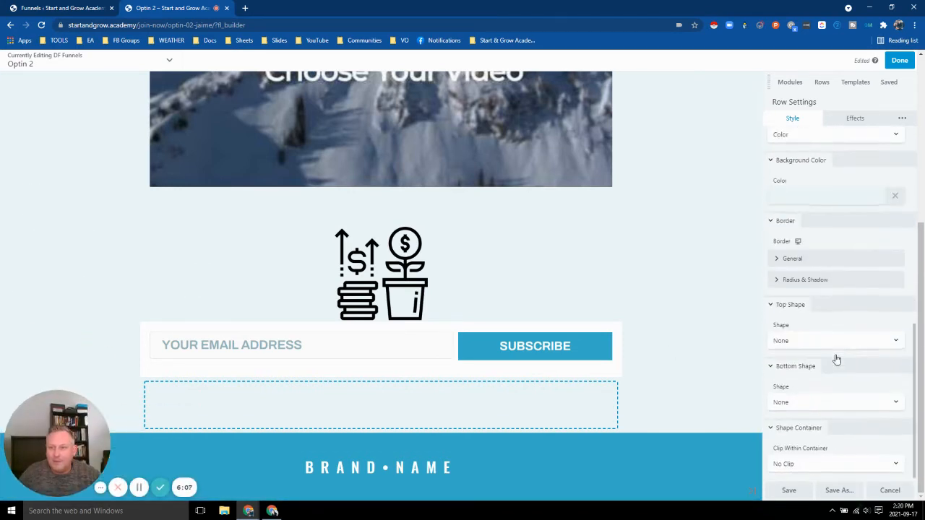
pyautogui.click(817, 198)
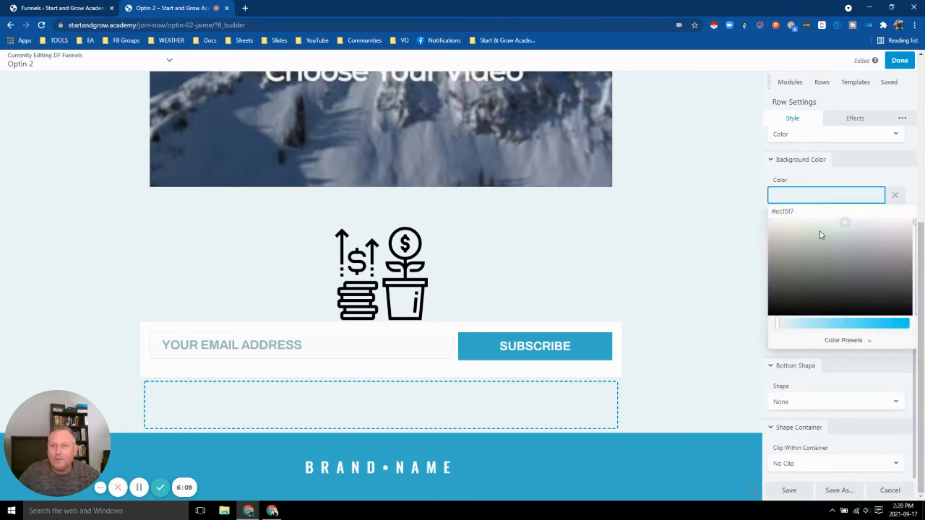
pyautogui.moveTo(820, 234)
pyautogui.mouseDown()
pyautogui.moveTo(809, 227)
pyautogui.moveTo(806, 242)
pyautogui.mouseUp()
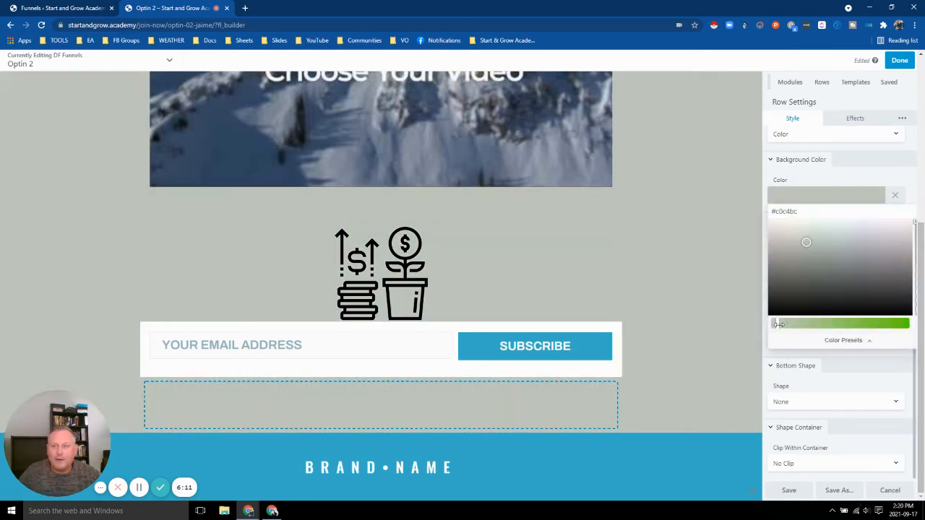
pyautogui.moveTo(778, 324); pyautogui.dragTo(892, 324)
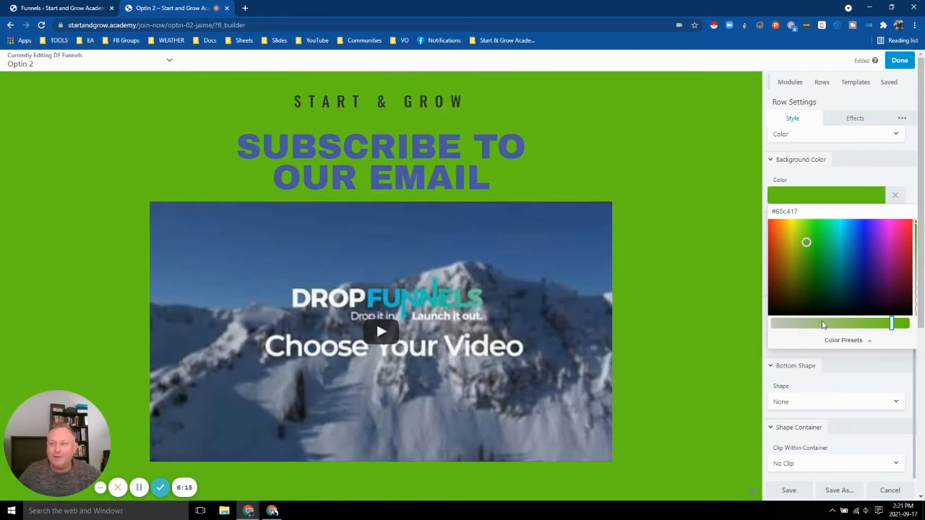
pyautogui.click(804, 324)
pyautogui.moveTo(800, 325); pyautogui.dragTo(772, 324)
pyautogui.click(876, 249)
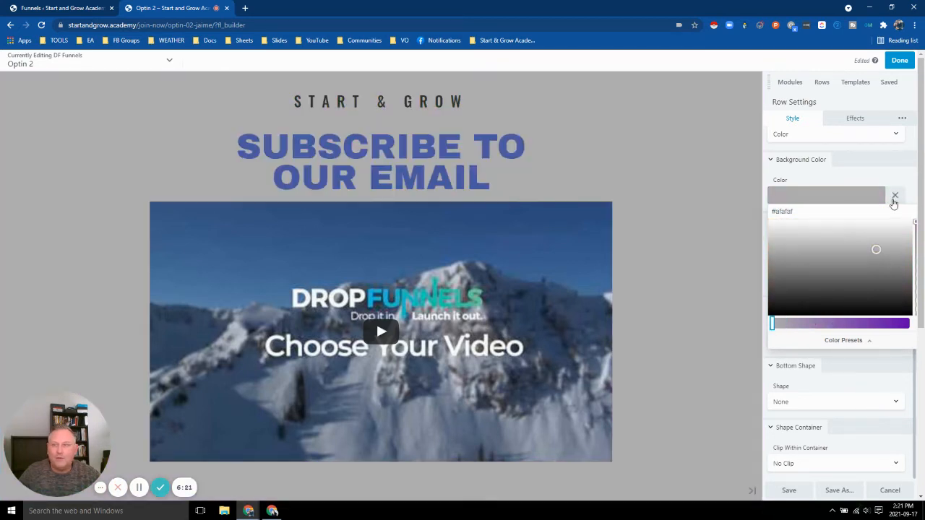
pyautogui.moveTo(876, 253); pyautogui.dragTo(857, 197)
# Make the headline coral and shrink its font size so it fits on one line.
pyautogui.click(422, 159)
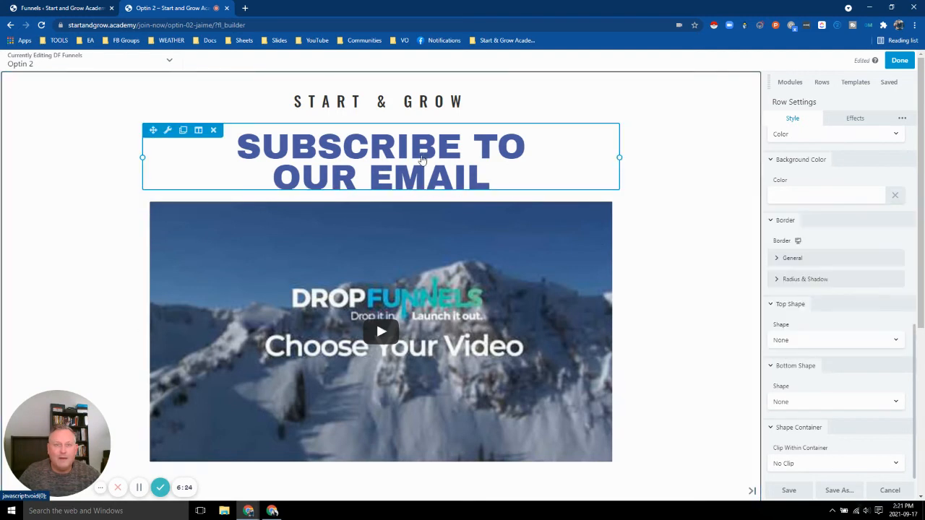
pyautogui.click(423, 159)
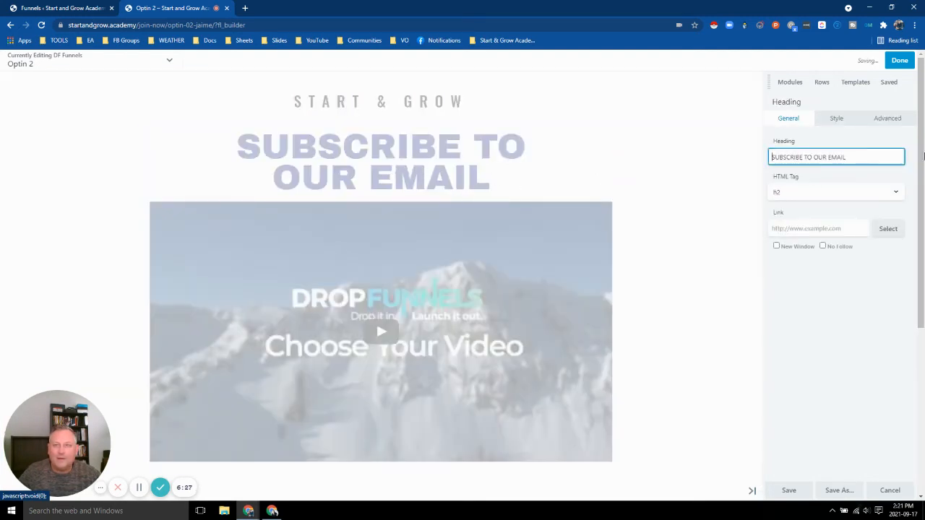
pyautogui.click(321, 169)
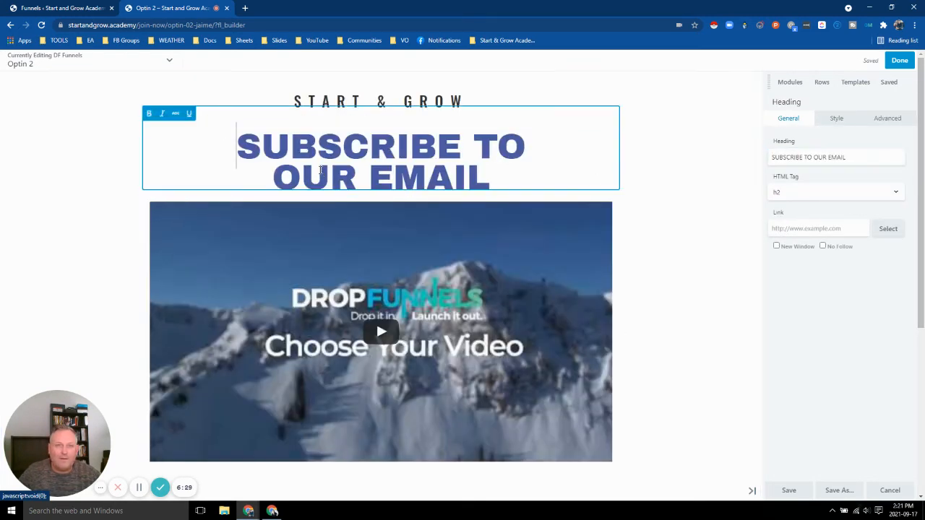
pyautogui.doubleClick(330, 148)
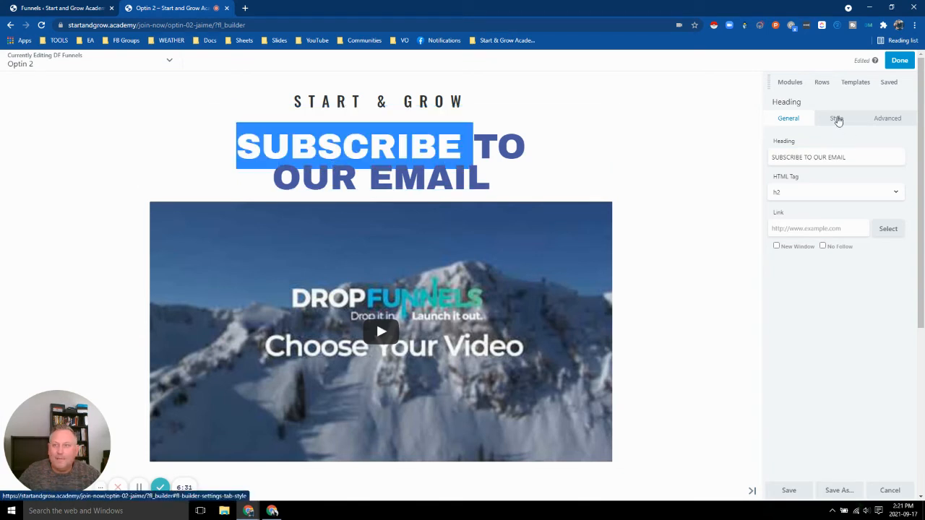
pyautogui.click(838, 120)
pyautogui.click(819, 161)
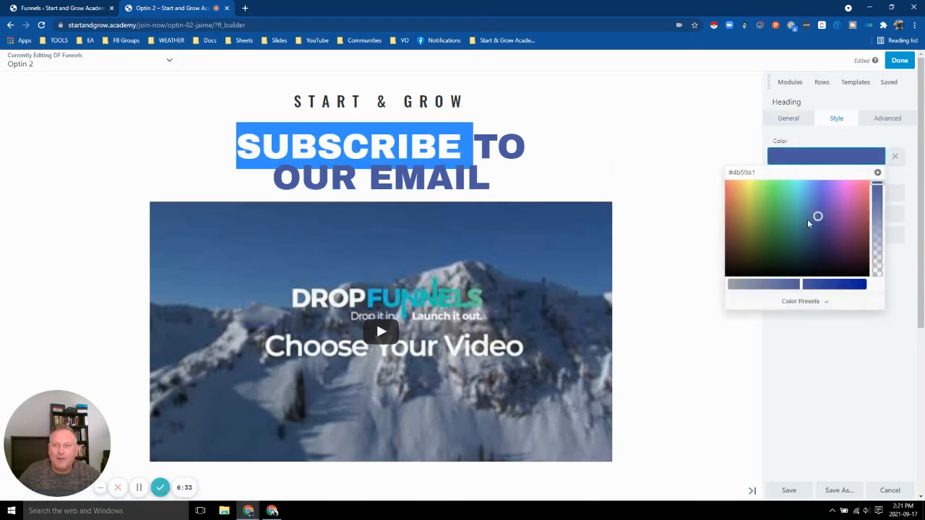
pyautogui.click(726, 183)
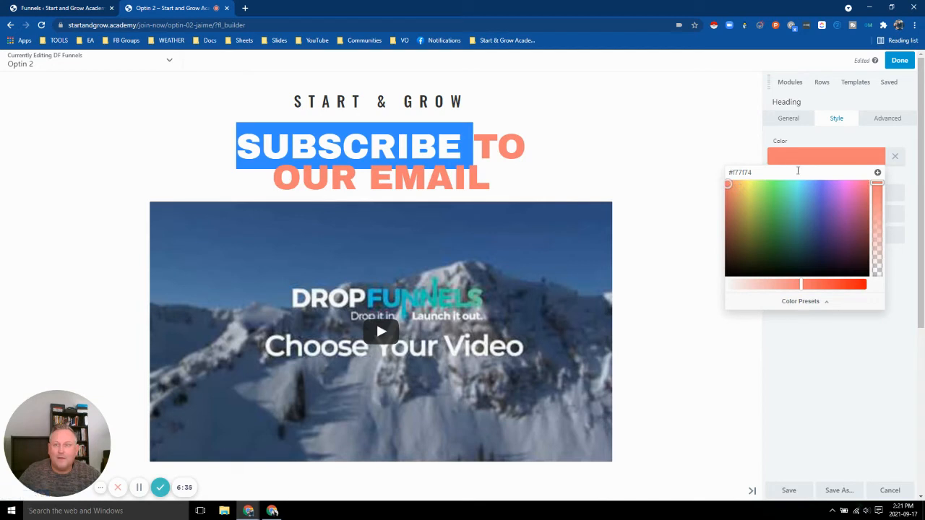
pyautogui.click(849, 144)
pyautogui.click(788, 195)
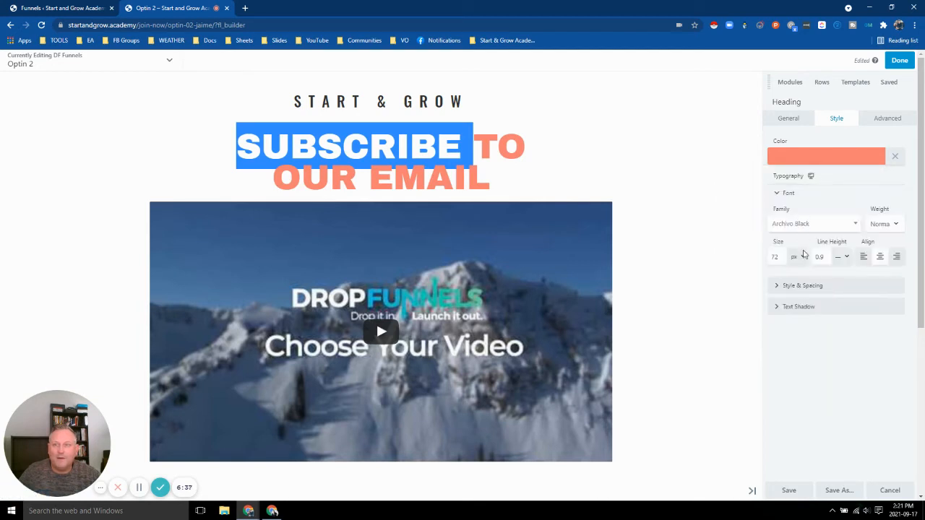
pyautogui.click(777, 256)
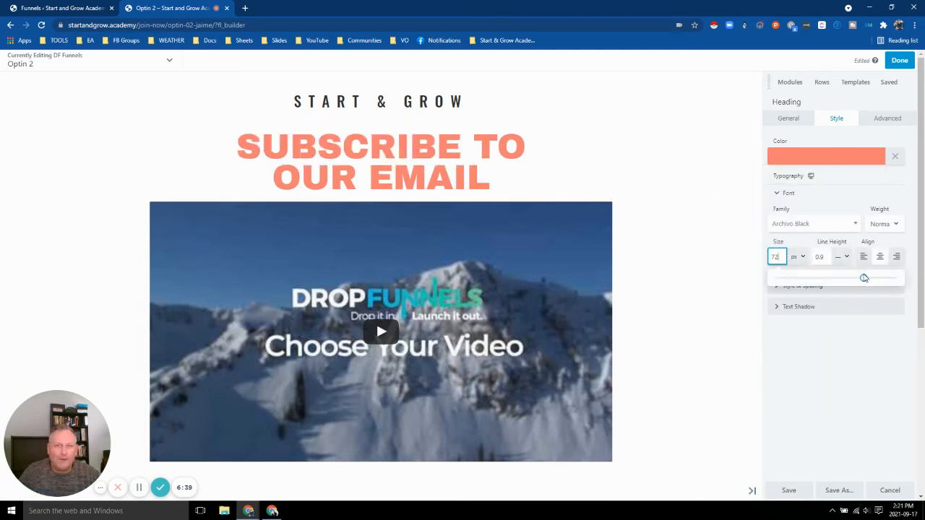
pyautogui.moveTo(864, 278); pyautogui.dragTo(835, 278)
# Delete the money-plant icon image from the page and bring up the publish options.
pyautogui.scroll(-2, 415, 147)
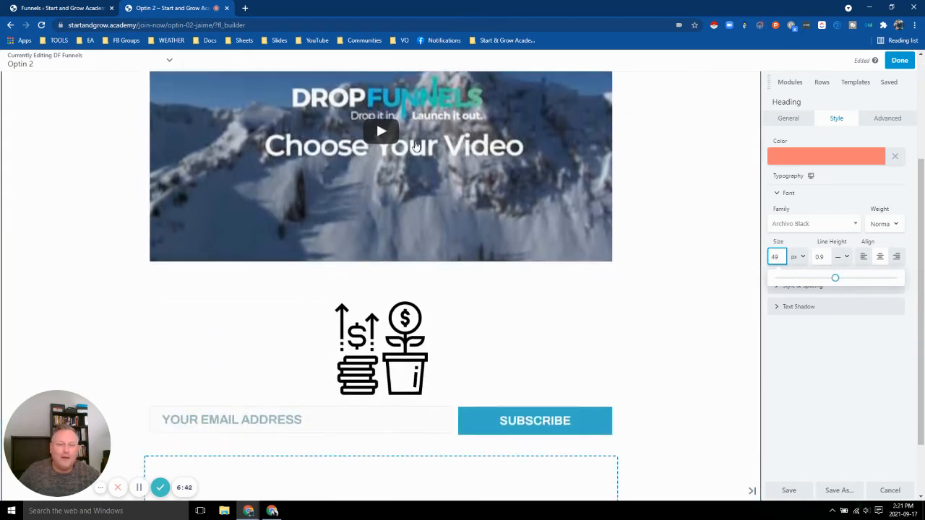
pyautogui.scroll(-2, 415, 147)
pyautogui.click(228, 221)
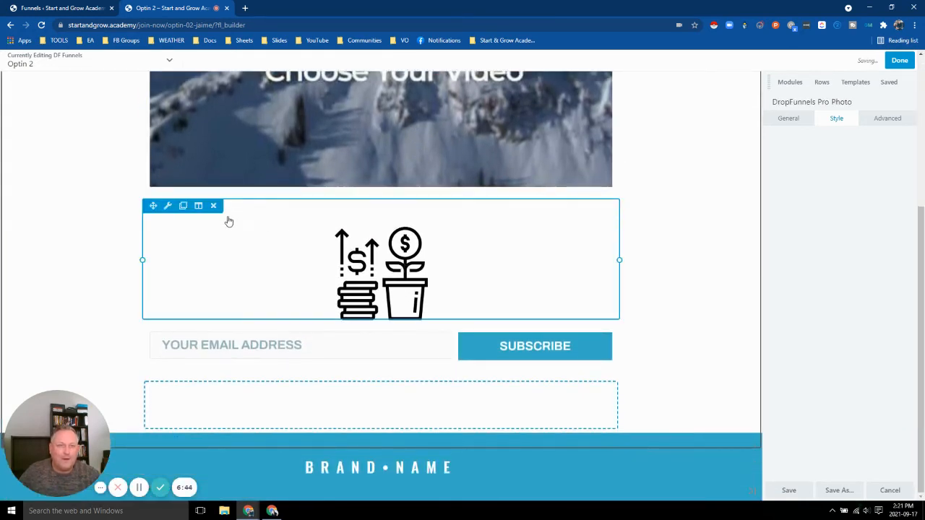
pyautogui.click(213, 206)
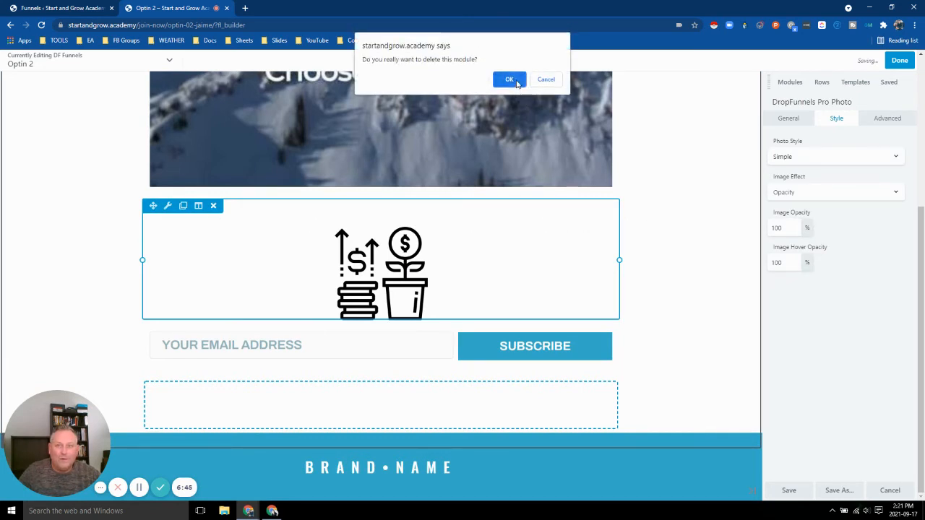
pyautogui.click(509, 79)
pyautogui.scroll(3, 741, 296)
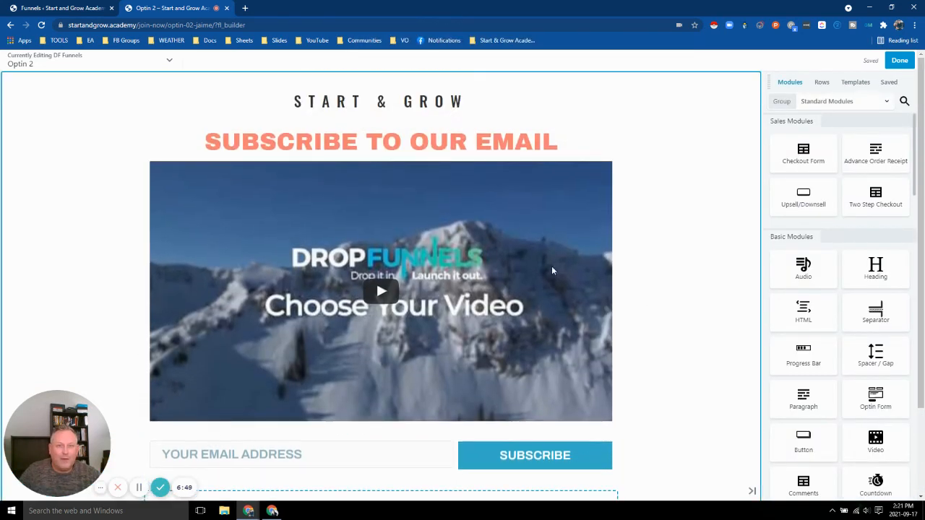
pyautogui.click(900, 61)
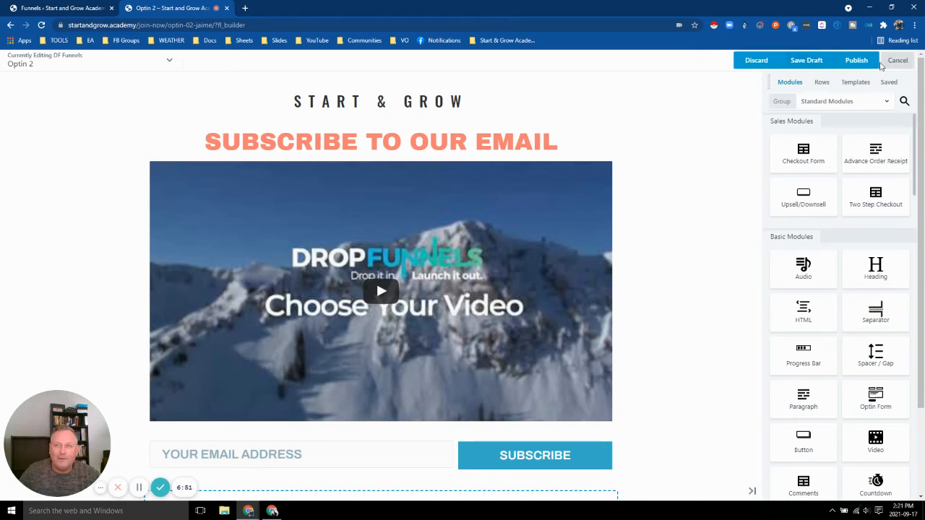
# Publish the Optin 2 page and look over the live version.
pyautogui.click(855, 61)
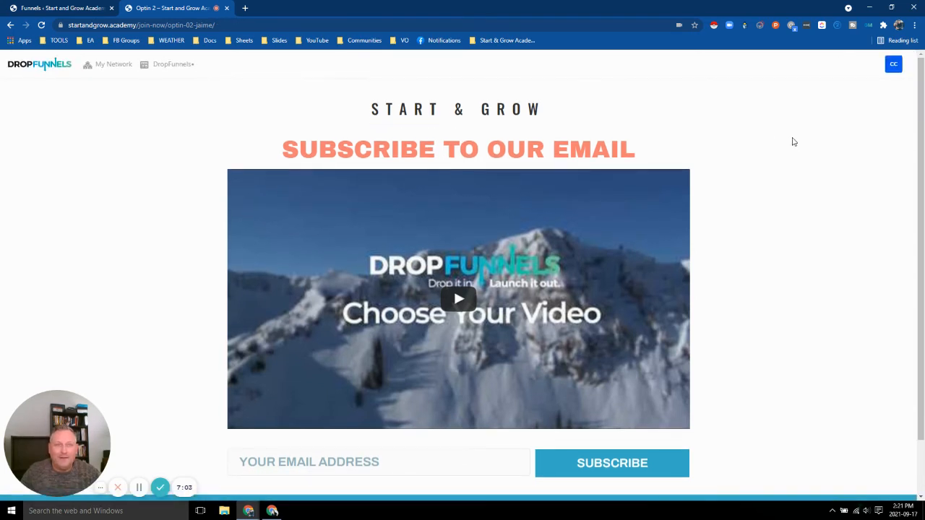
pyautogui.scroll(-1, 794, 144)
pyautogui.scroll(1, 795, 152)
pyautogui.scroll(-1, 823, 236)
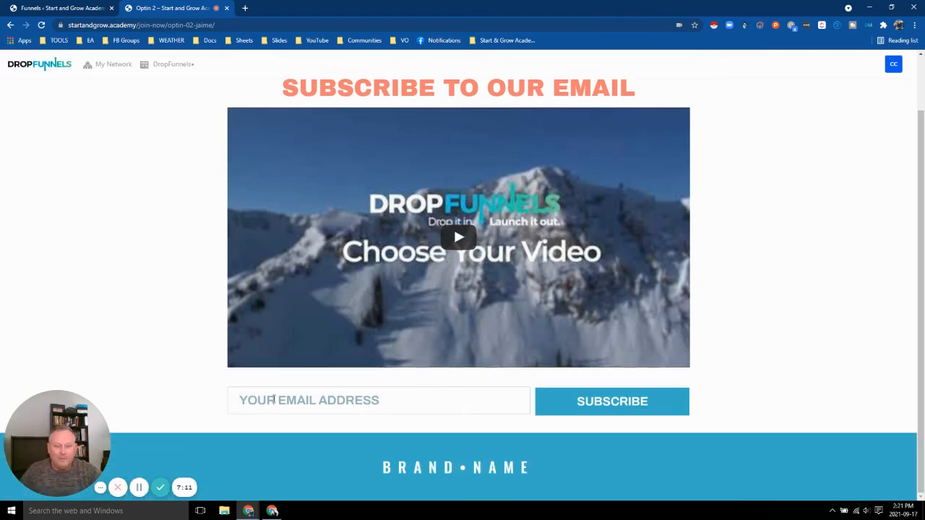
# Enter a test email address in the live form and submit it with SUBSCRIBE.
pyautogui.click(274, 400)
pyautogui.write('chc')
pyautogui.press('BackSpace')
pyautogui.press('BackSpace')
pyautogui.press('BackSpace')
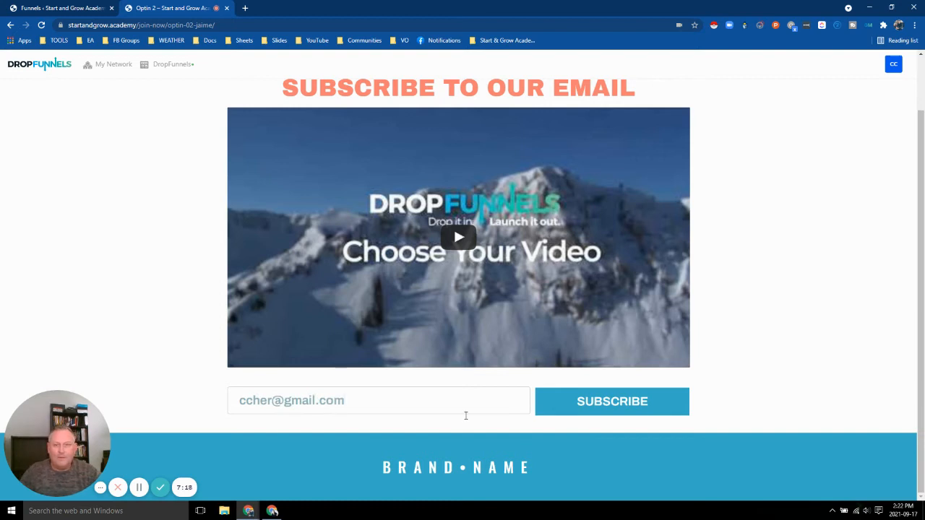
pyautogui.click(605, 401)
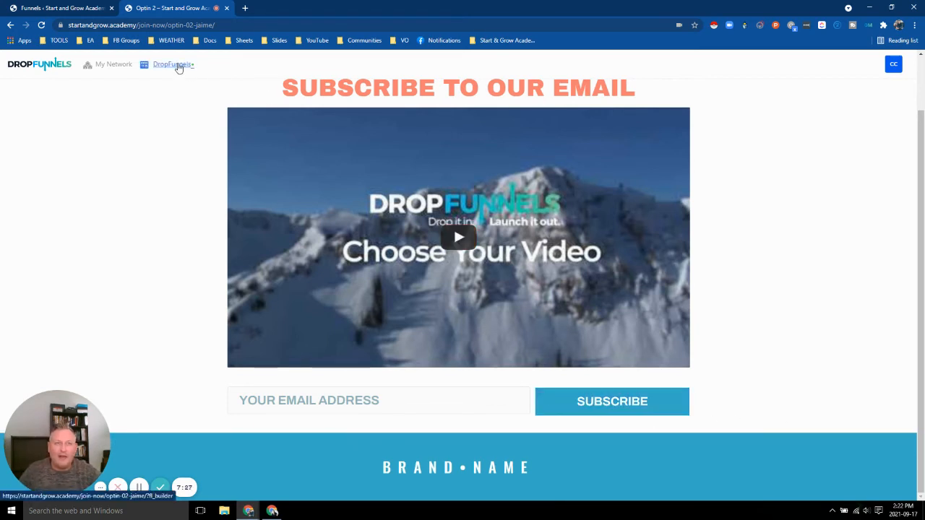
# Reopen the Optin 2 page in the builder and open the optin form's settings.
pyautogui.click(179, 65)
pyautogui.scroll(-1, 566, 214)
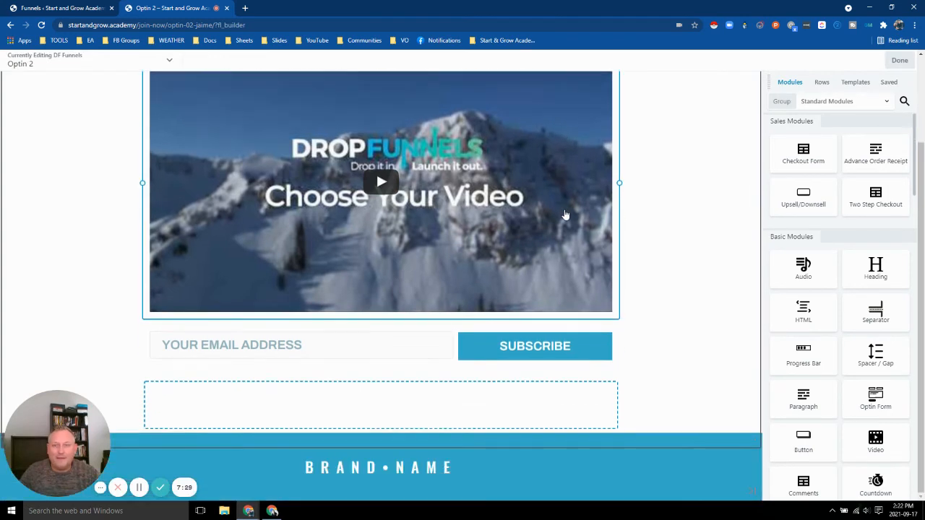
pyautogui.scroll(3, 171, 99)
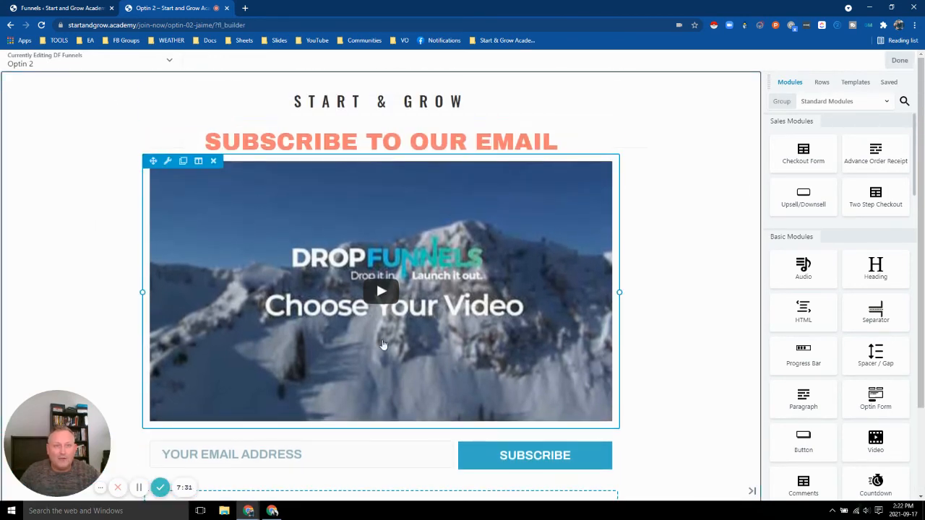
pyautogui.scroll(-3, 534, 343)
pyautogui.click(549, 360)
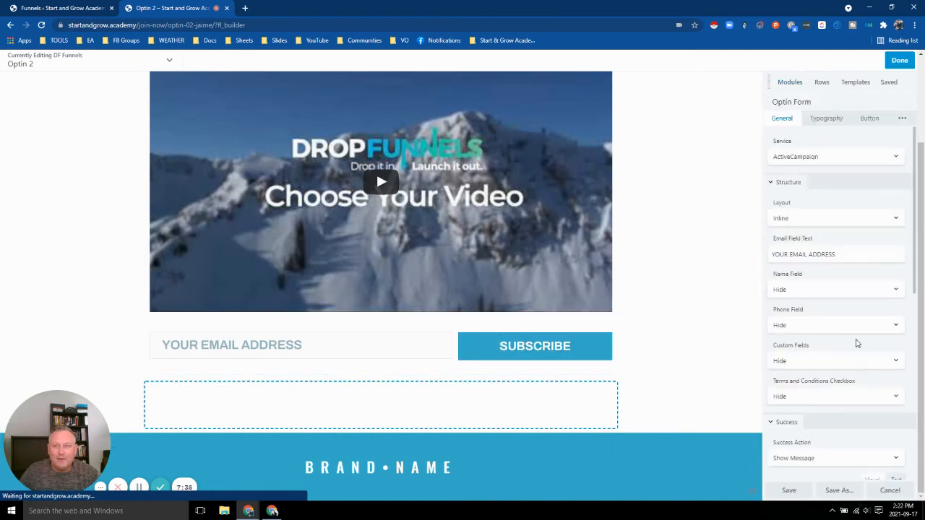
# Edit the Show Message success text and attempt to save, dismissing the autoresponder warning.
pyautogui.scroll(-5, 809, 233)
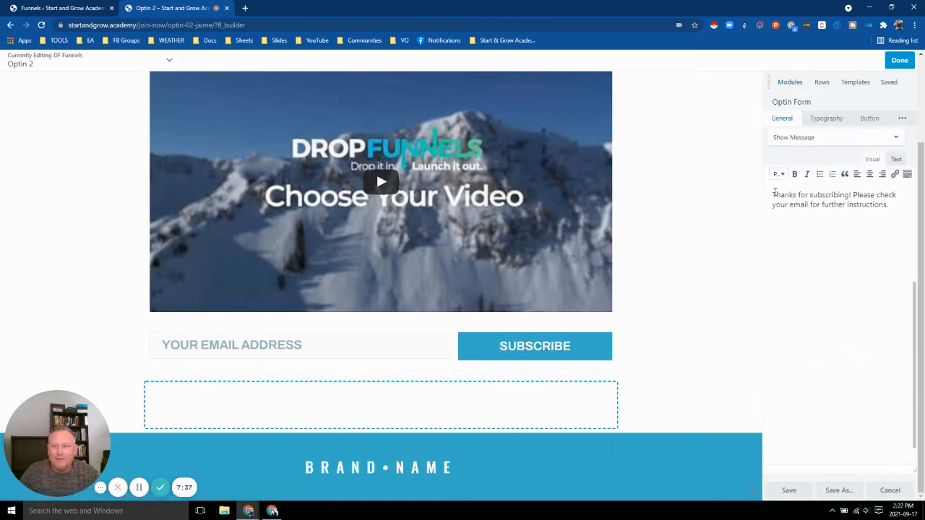
pyautogui.press('Return')
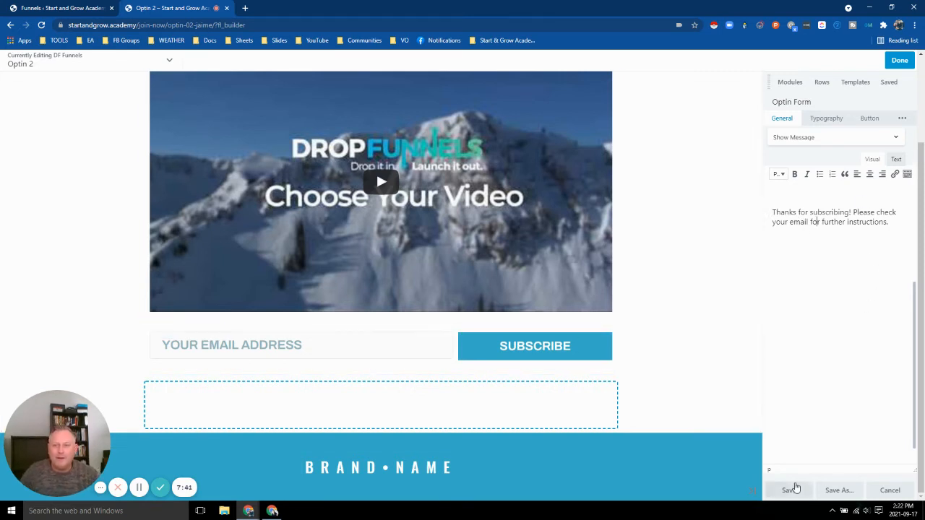
pyautogui.click(789, 491)
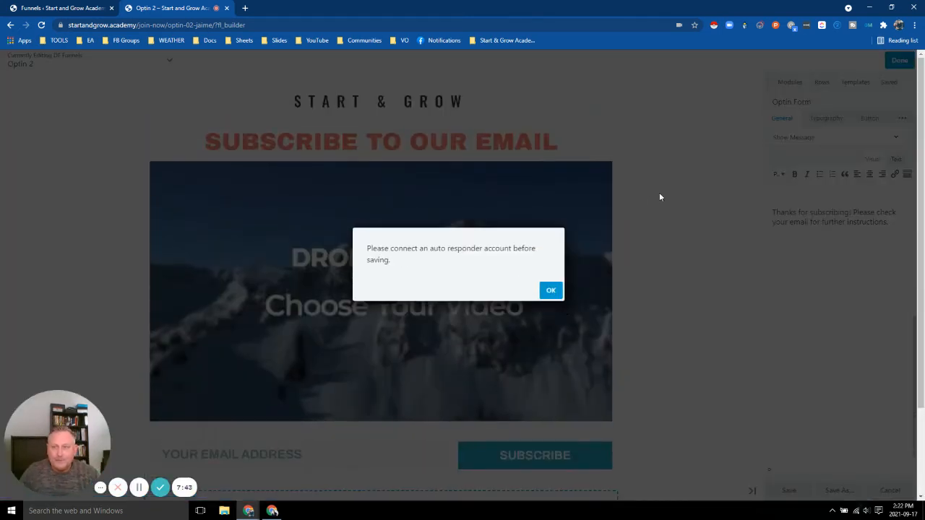
pyautogui.click(550, 291)
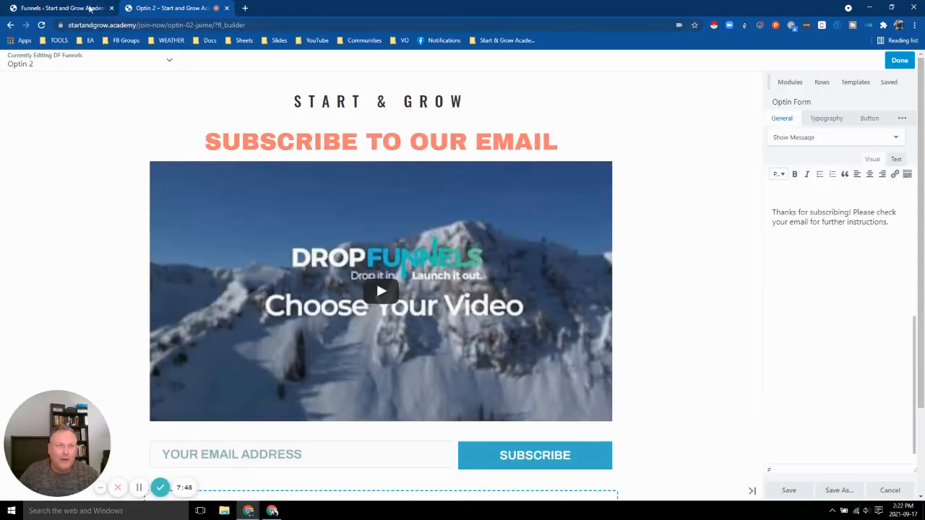
pyautogui.click(88, 8)
# Add a 'Thank you' step at /join-now/thank-you/ from the Thank You 10 template.
pyautogui.scroll(2, 508, 190)
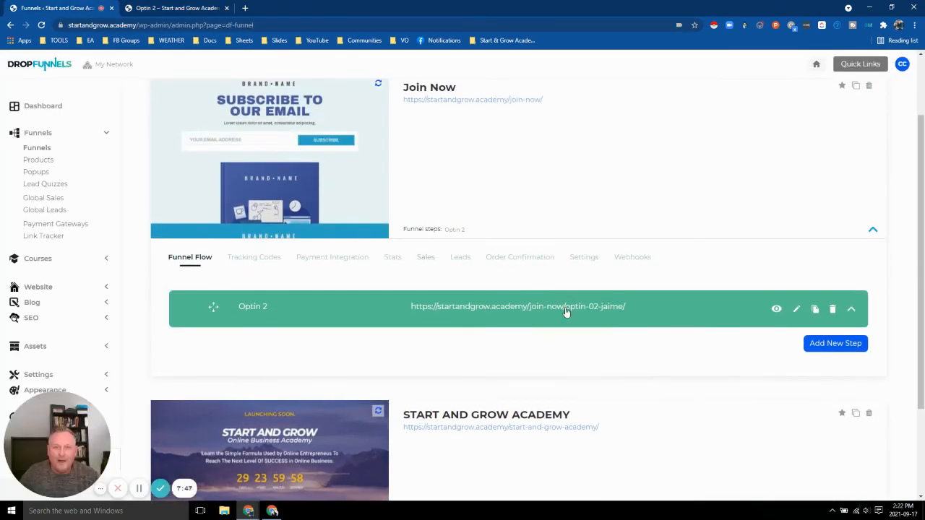
pyautogui.scroll(1, 290, 185)
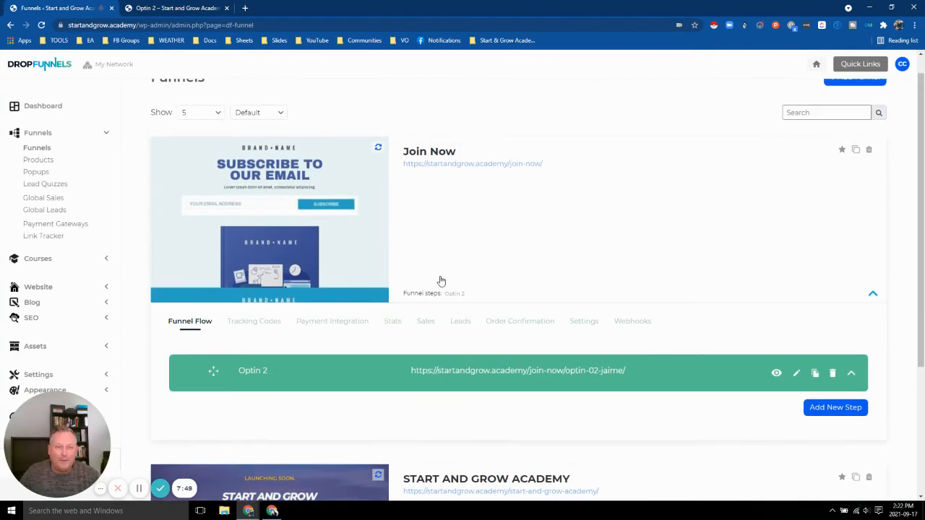
pyautogui.click(828, 409)
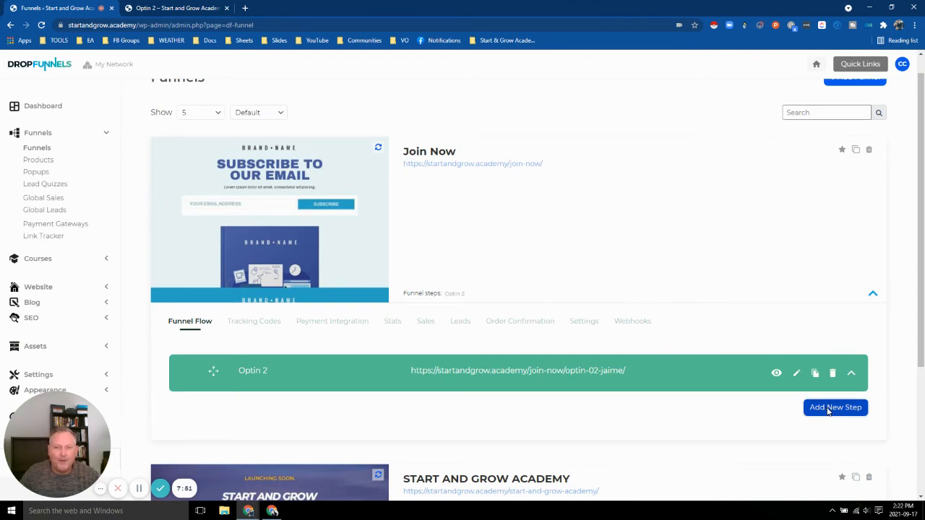
pyautogui.click(166, 276)
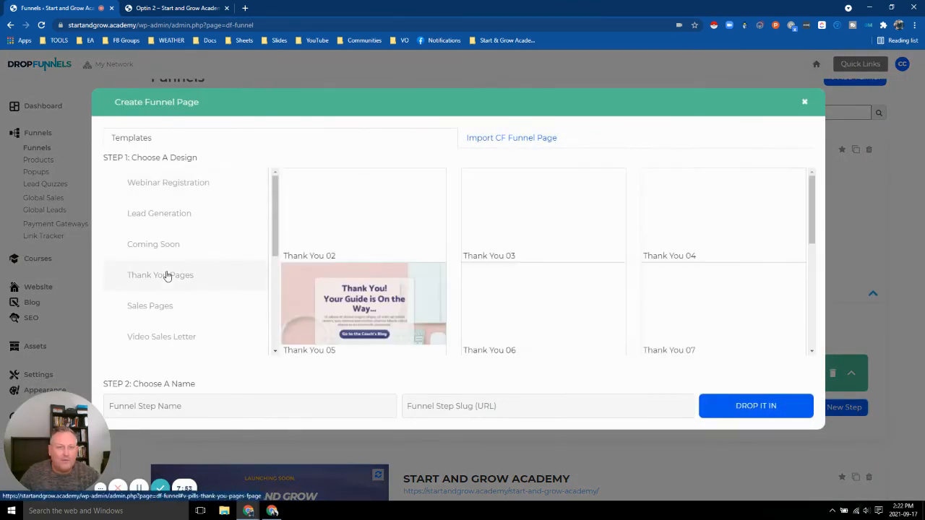
pyautogui.scroll(-5, 533, 217)
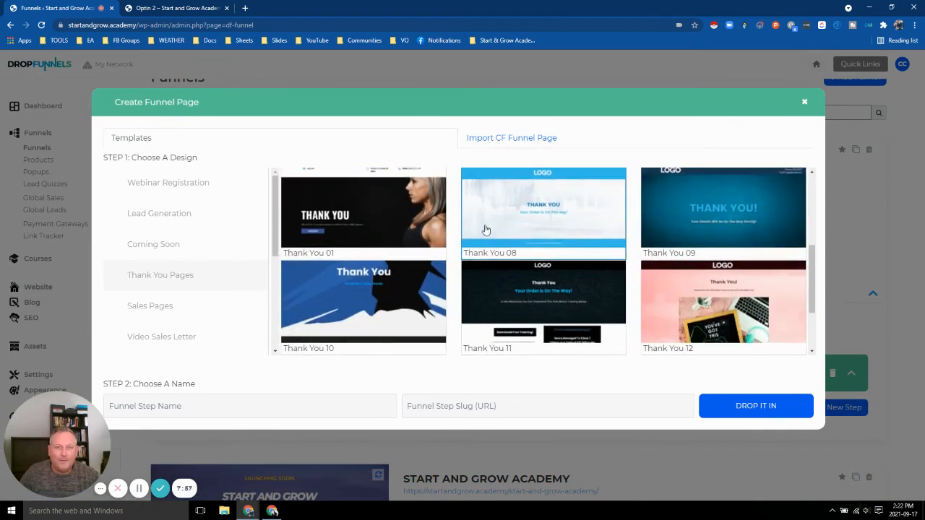
pyautogui.scroll(-2, 427, 239)
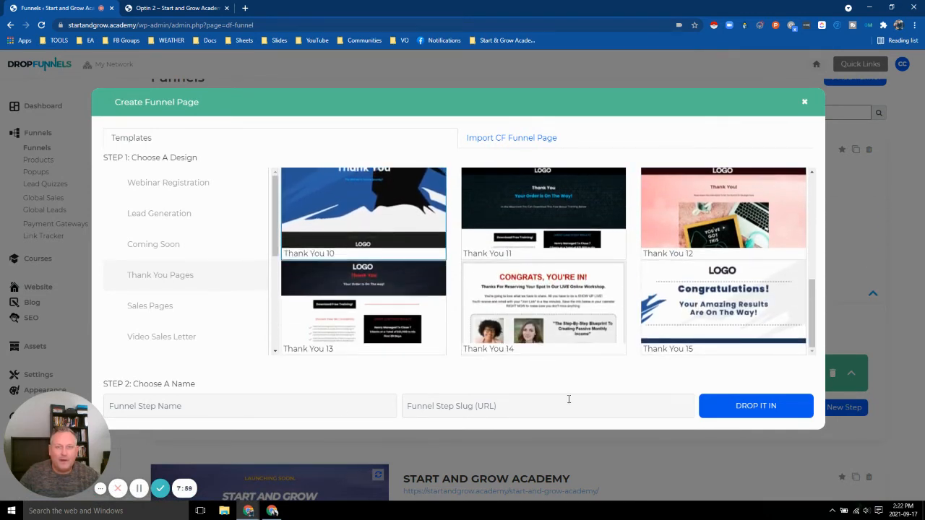
pyautogui.click(240, 412)
pyautogui.write('Thank')
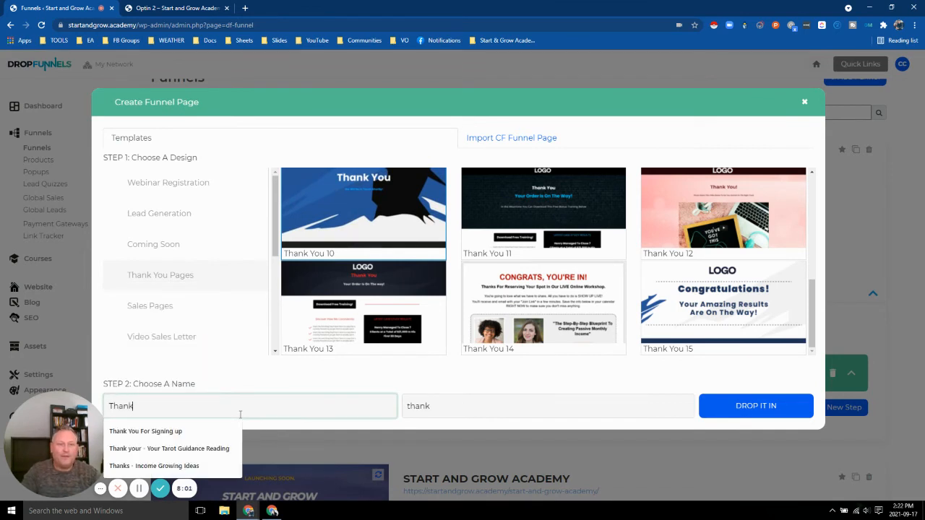
pyautogui.write(' you')
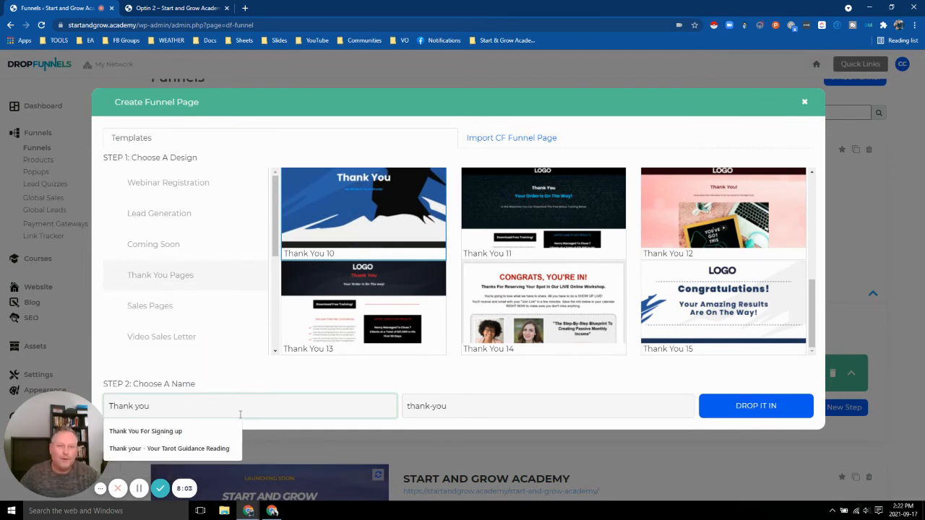
pyautogui.click(441, 406)
pyautogui.click(759, 406)
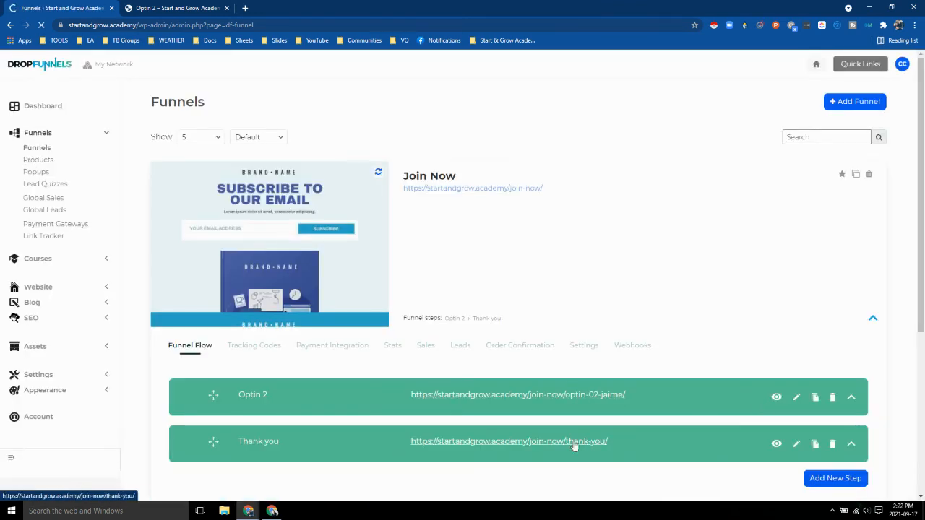
# Preview the new Thank you page, then launch it in the DropFunnels+ page builder.
pyautogui.click(776, 443)
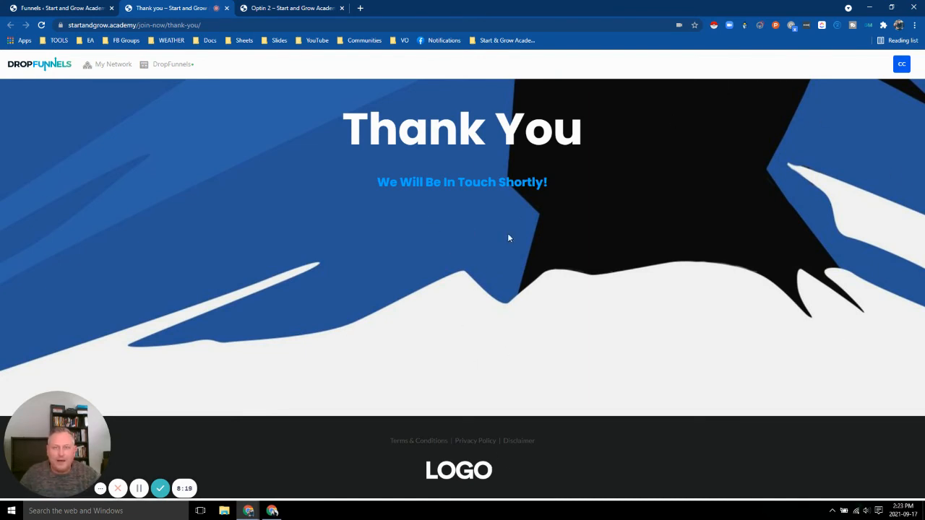
pyautogui.click(173, 66)
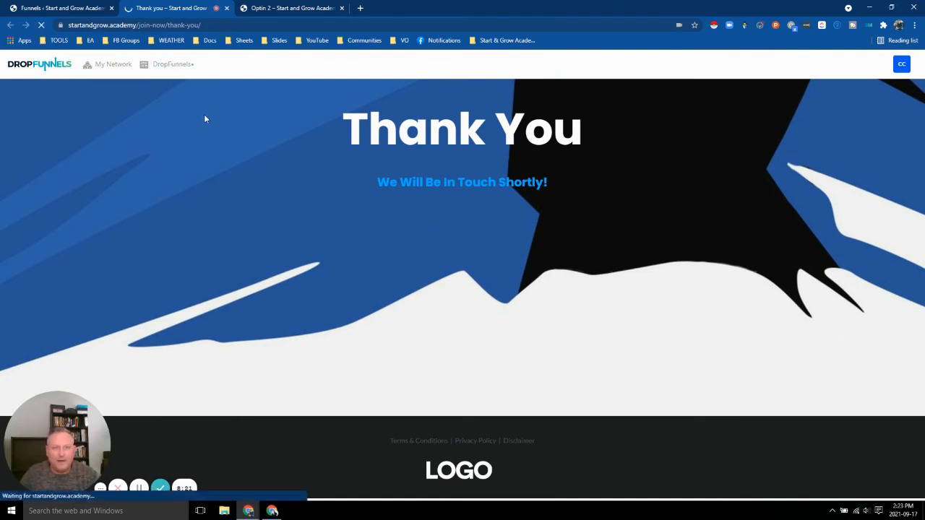
pyautogui.click(167, 67)
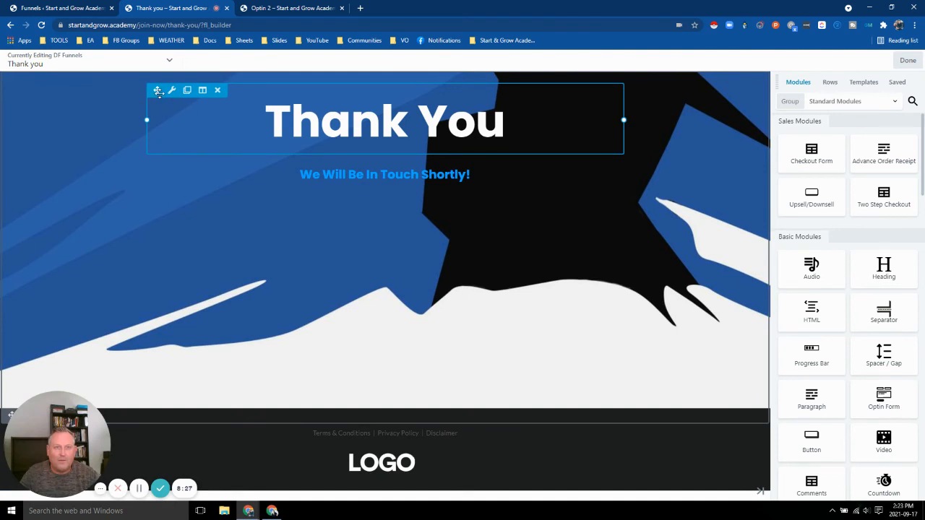
# Move the Thank You heading below 'We Will Be In Touch Shortly!' and return to the Optin 2 page.
pyautogui.moveTo(157, 91); pyautogui.dragTo(183, 184)
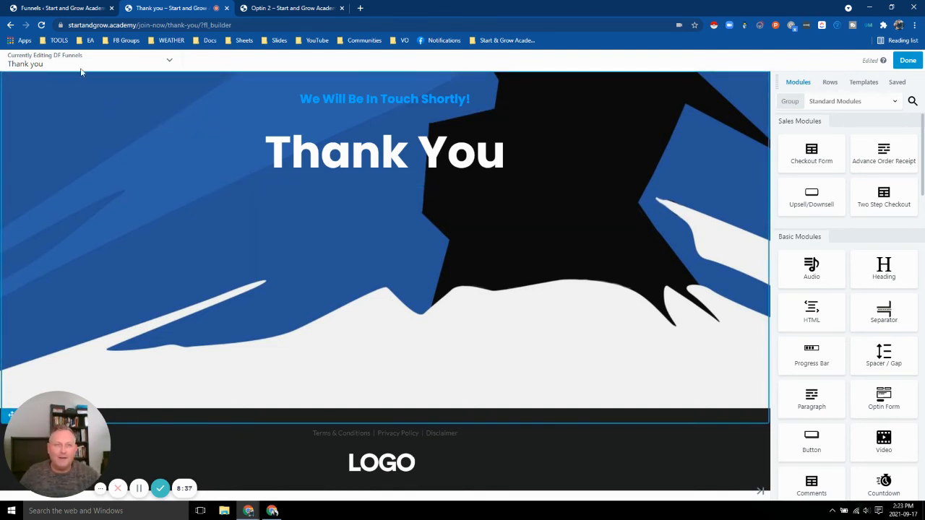
pyautogui.click(300, 8)
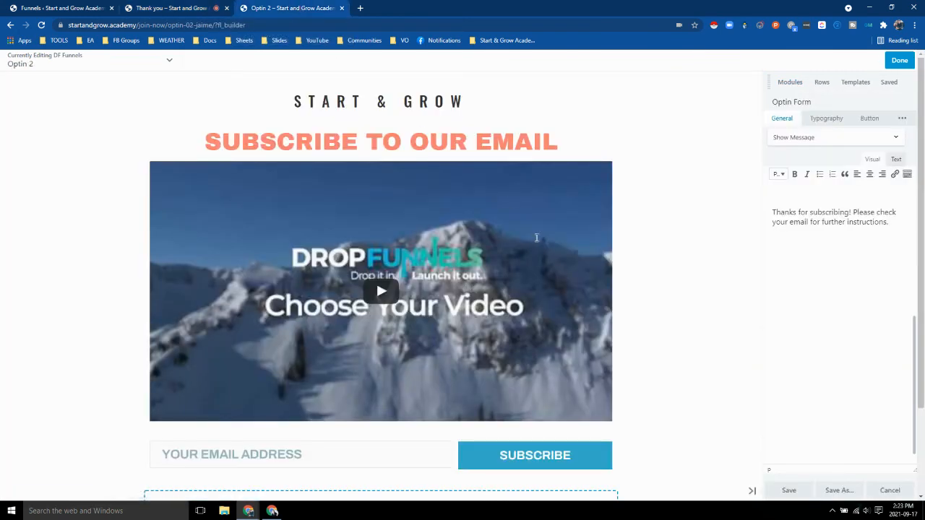